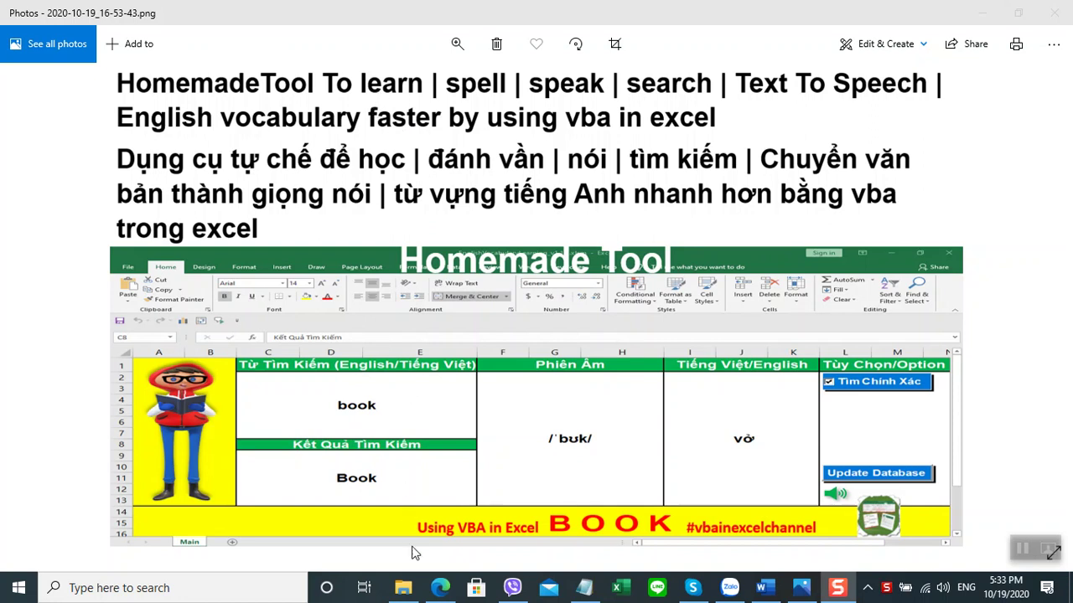
- Switch from Photos to the VBAinExcelChannel folder in File Explorer
left_click(403, 588)
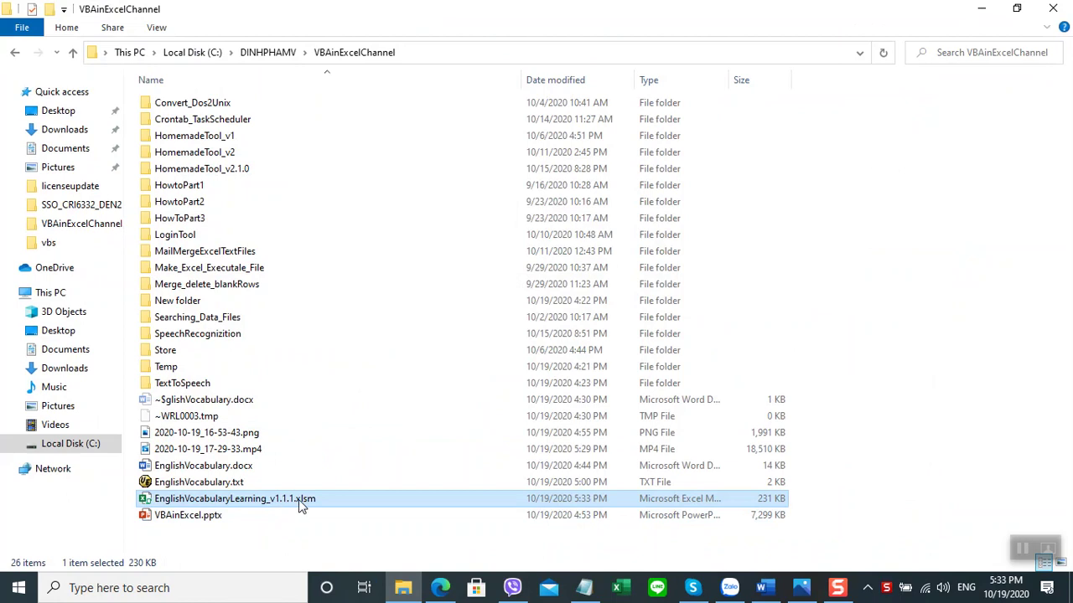
- Open EnglishVocabularyLearning_v1.1.1.xlsm from the folder in Excel
double_click(298, 499)
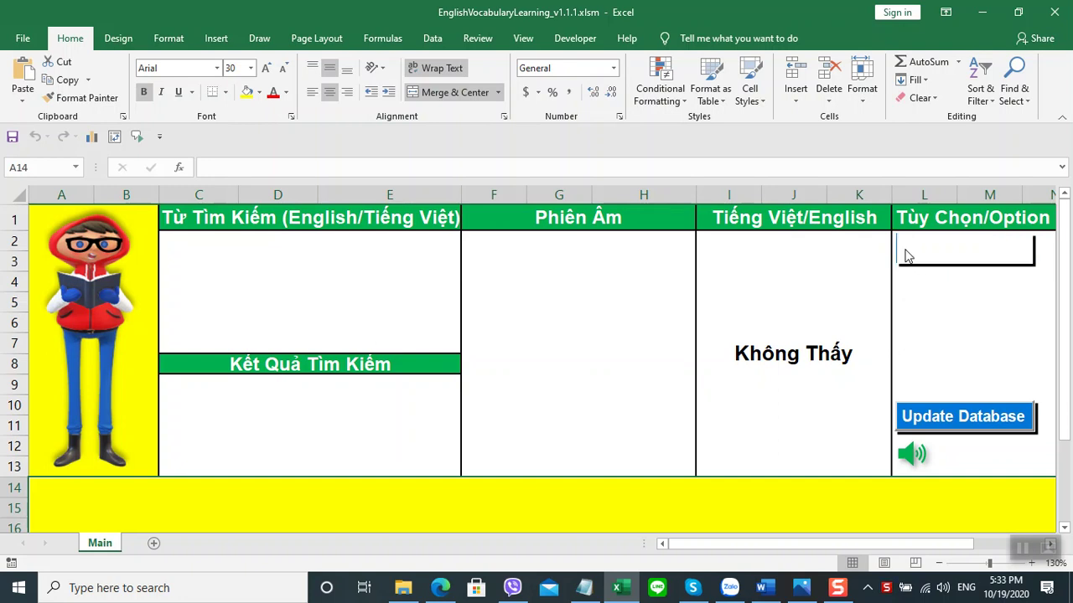
- Search C2 for 'book' with Tìm Chính Xác off, then tick Tìm Chính Xác again
left_click(904, 250)
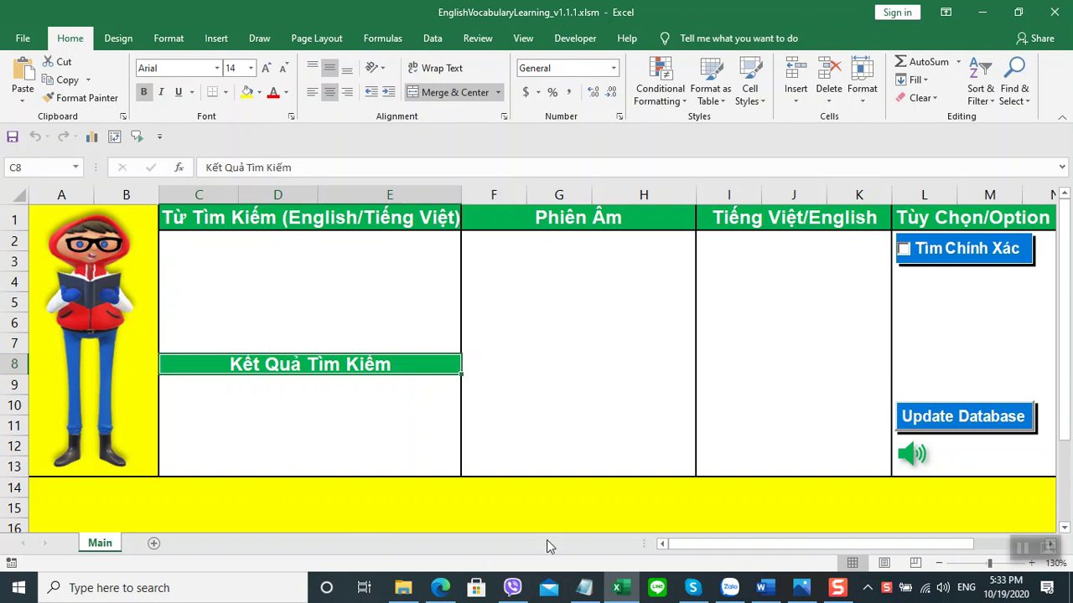
left_click(340, 277)
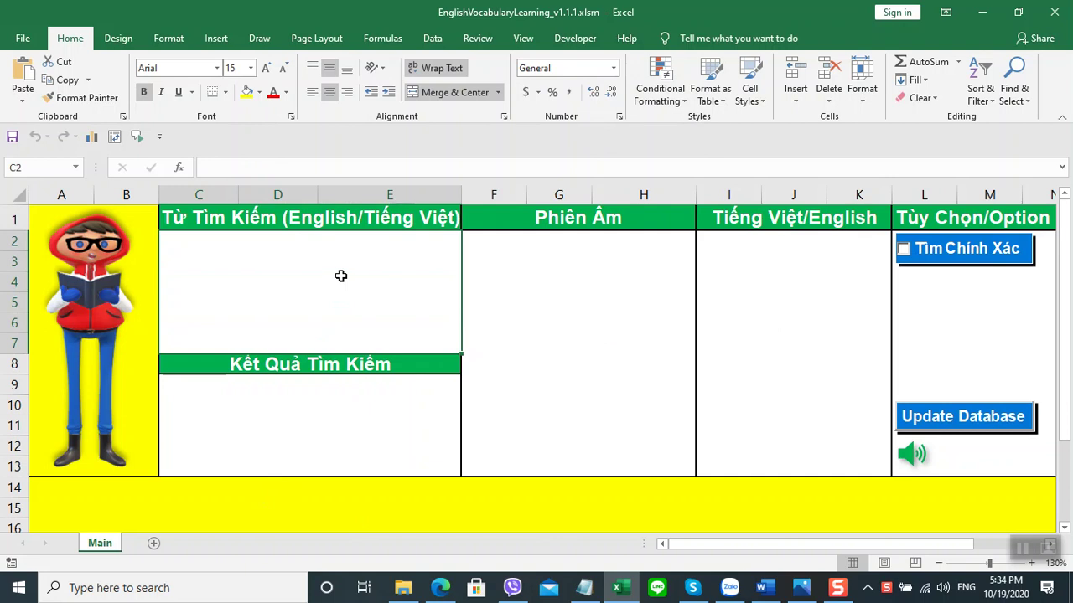
type("book")
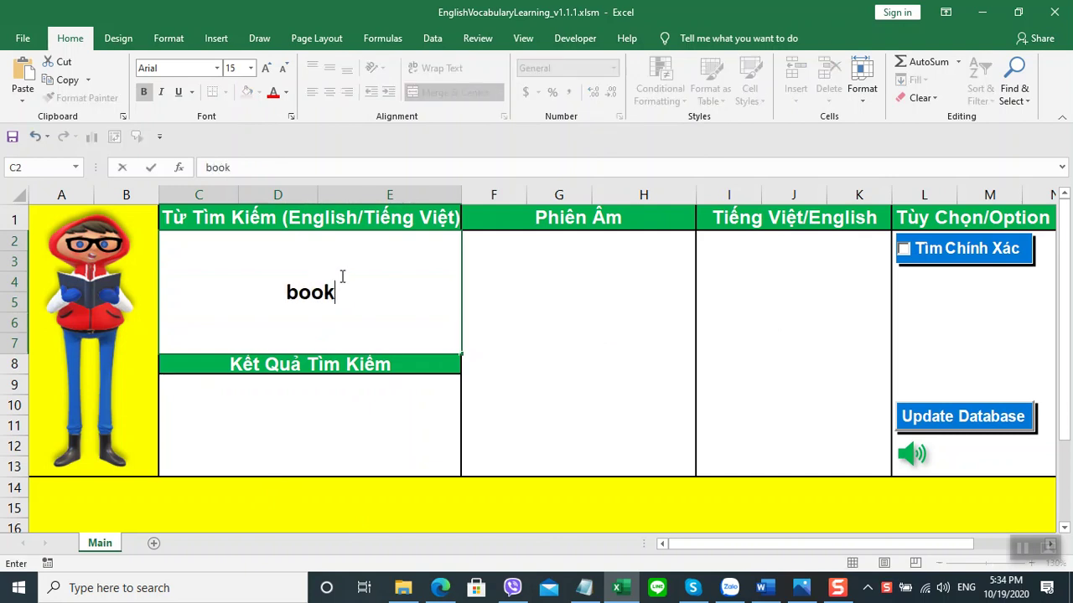
key("Return")
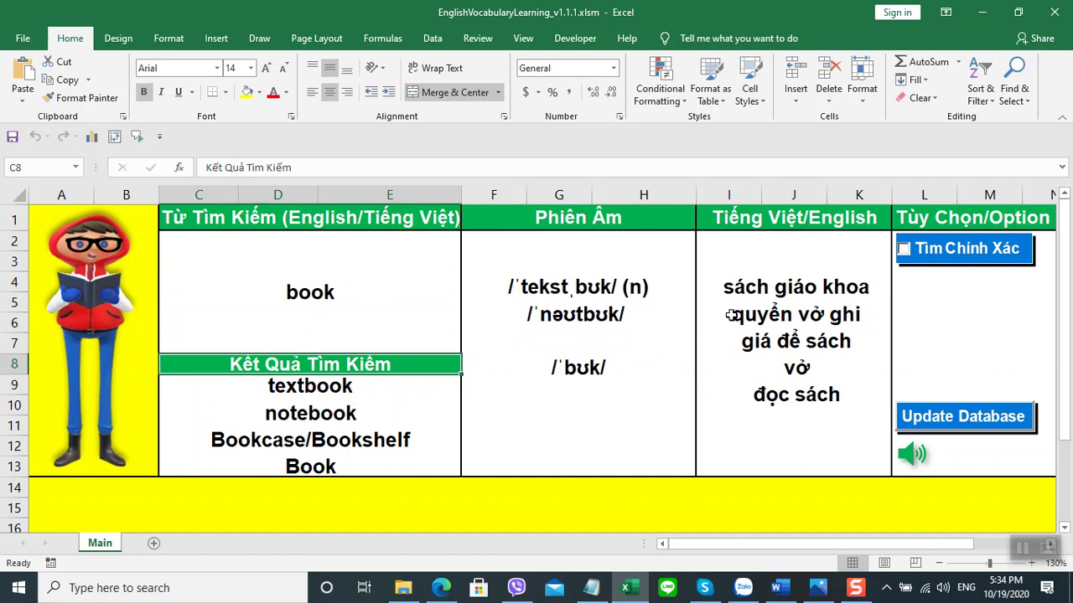
left_click(903, 250)
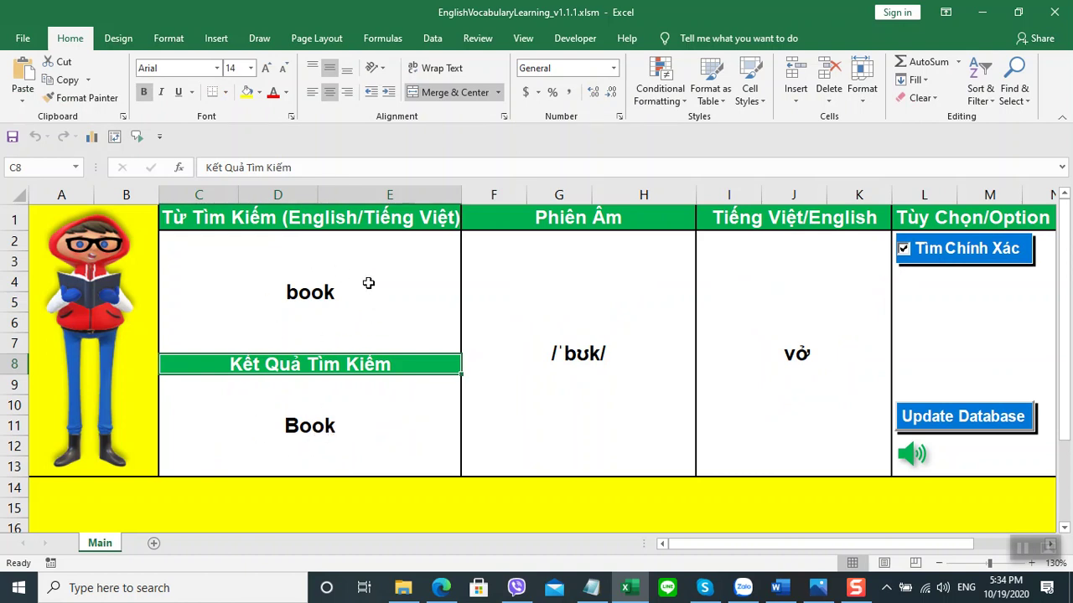
- Have the character spell B O O K, then play Book's pronunciation twice from the speaker
left_click(94, 325)
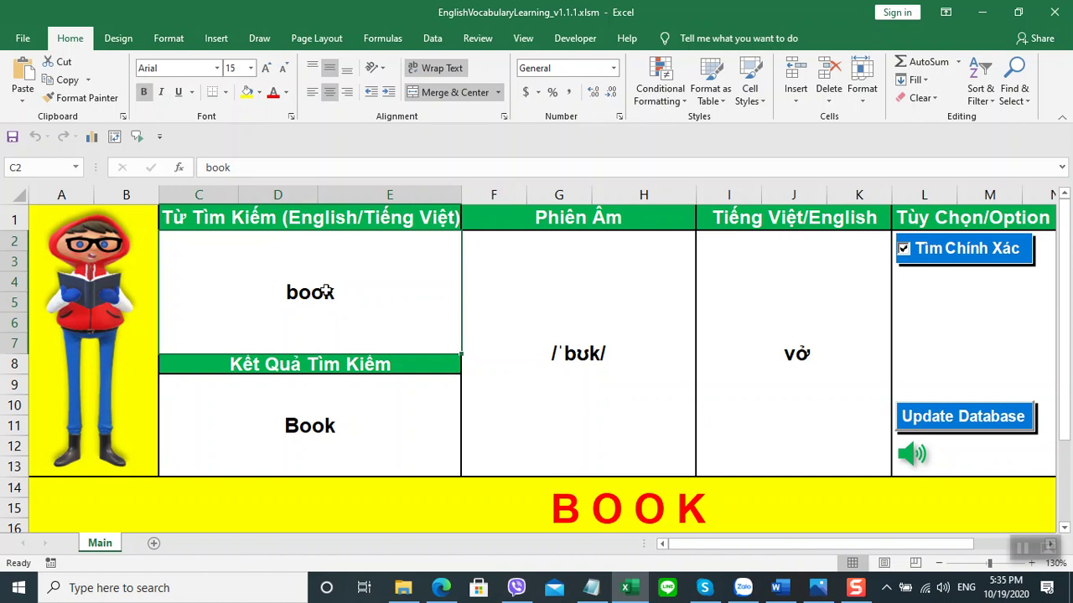
left_click(340, 425)
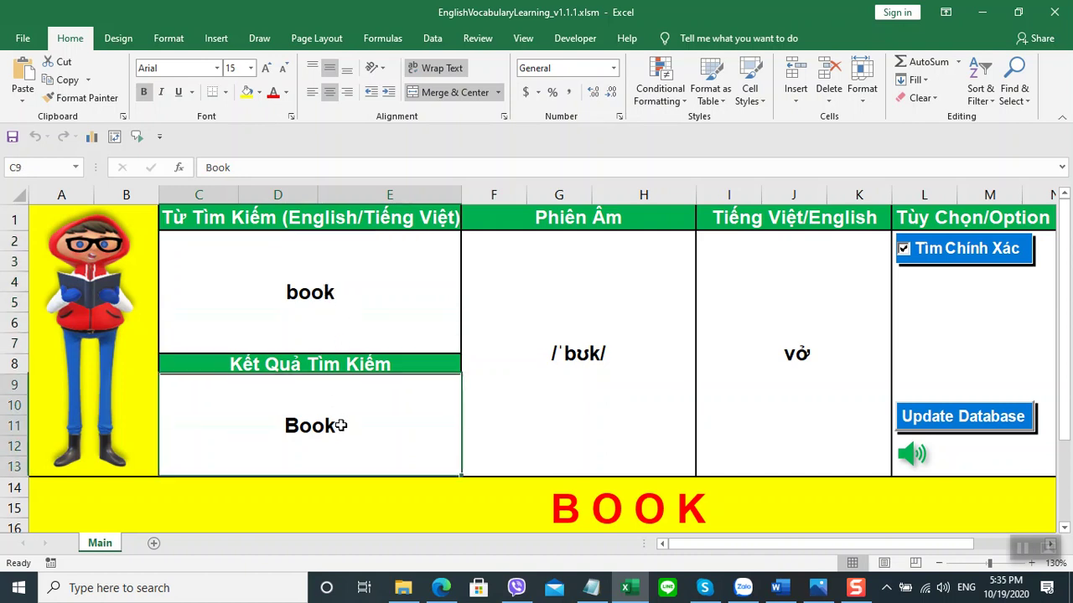
left_click(332, 302)
left_click(909, 457)
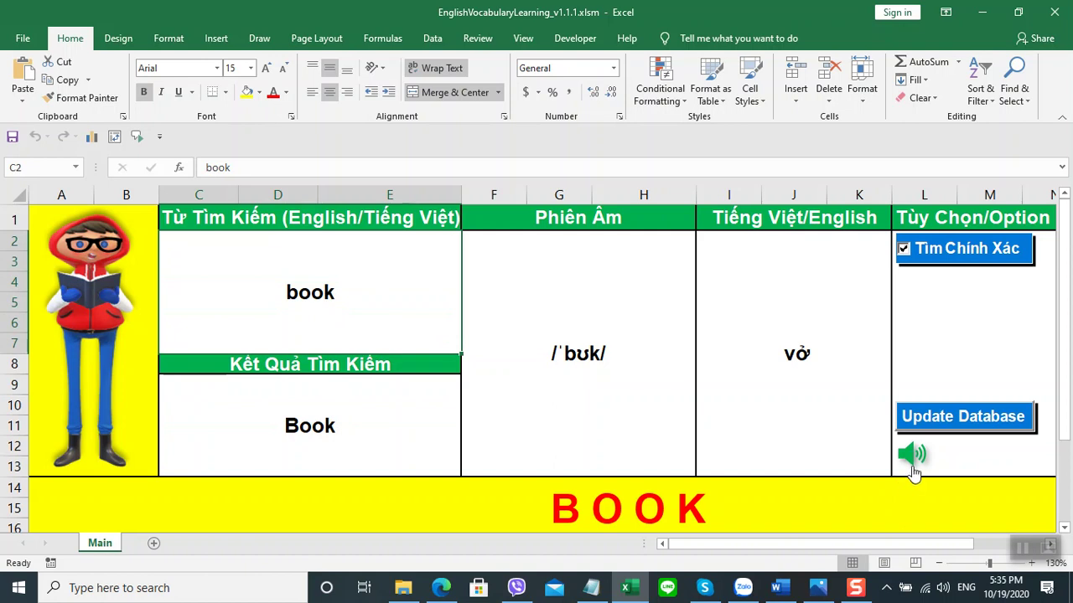
left_click(911, 454)
- Search C2 for 'voca' and untick Tìm Chính Xác to list partial matches
double_click(351, 297)
key("BackSpace")
key("BackSpace")
key("BackSpace")
key("BackSpace")
type("voca")
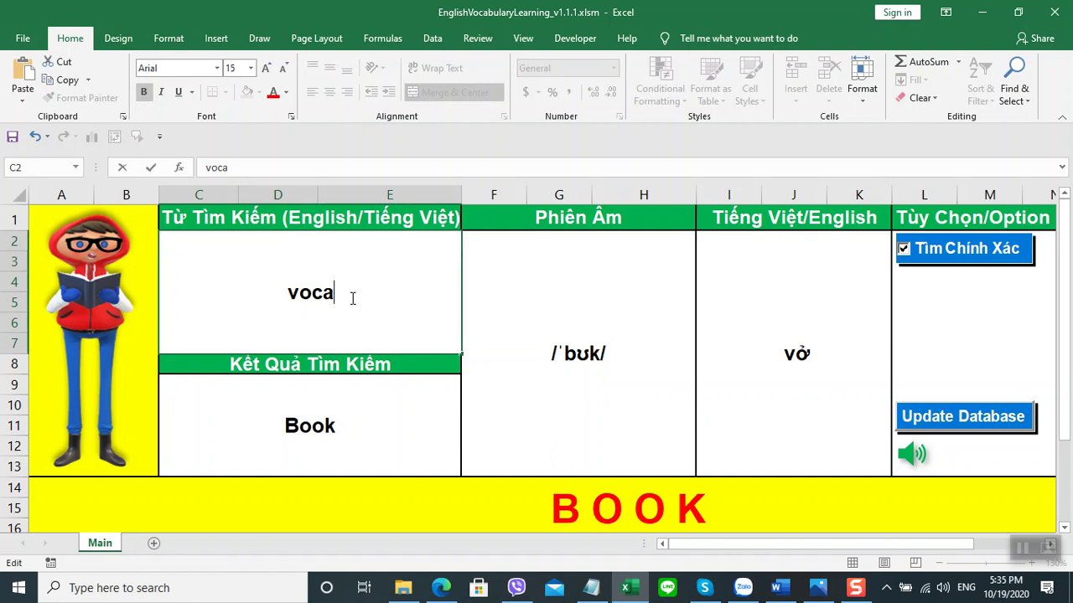
key("Return")
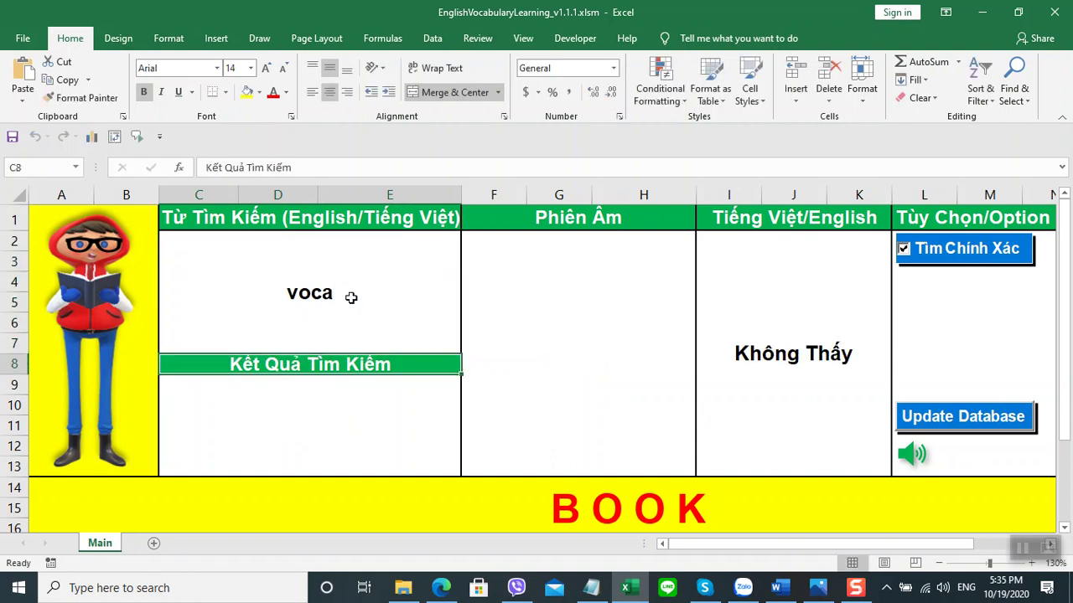
left_click(906, 250)
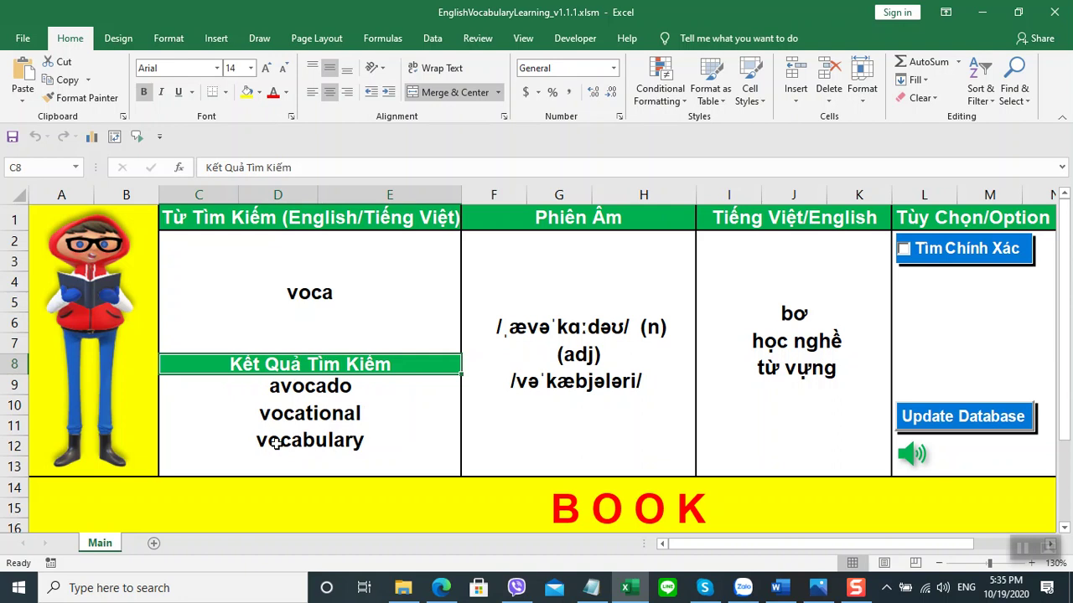
- Copy 'vocational' from the results into C2 and search it
double_click(370, 440)
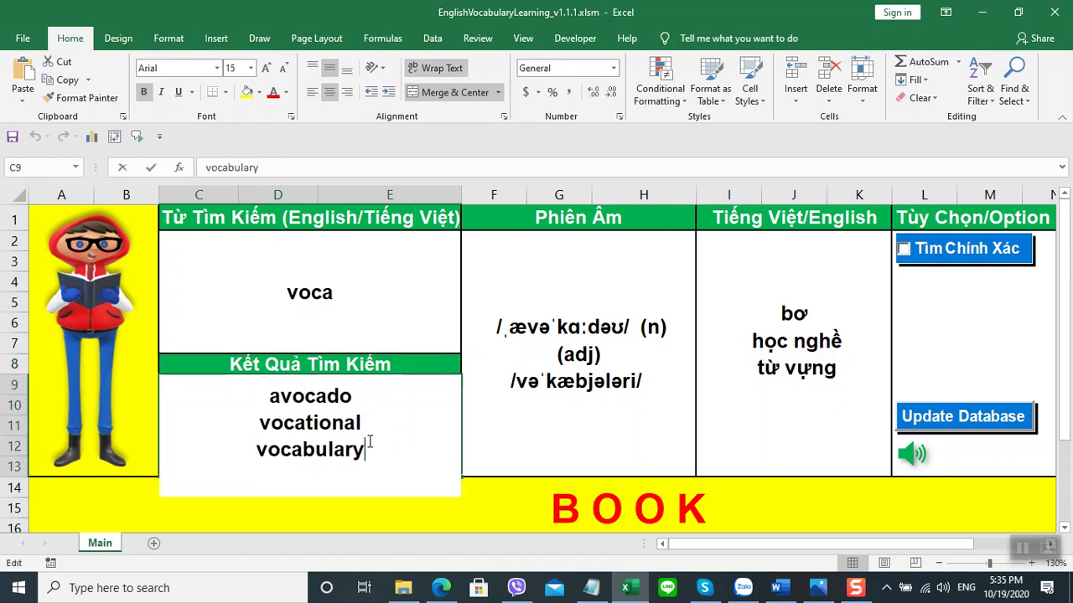
left_click_drag(370, 443, 251, 447)
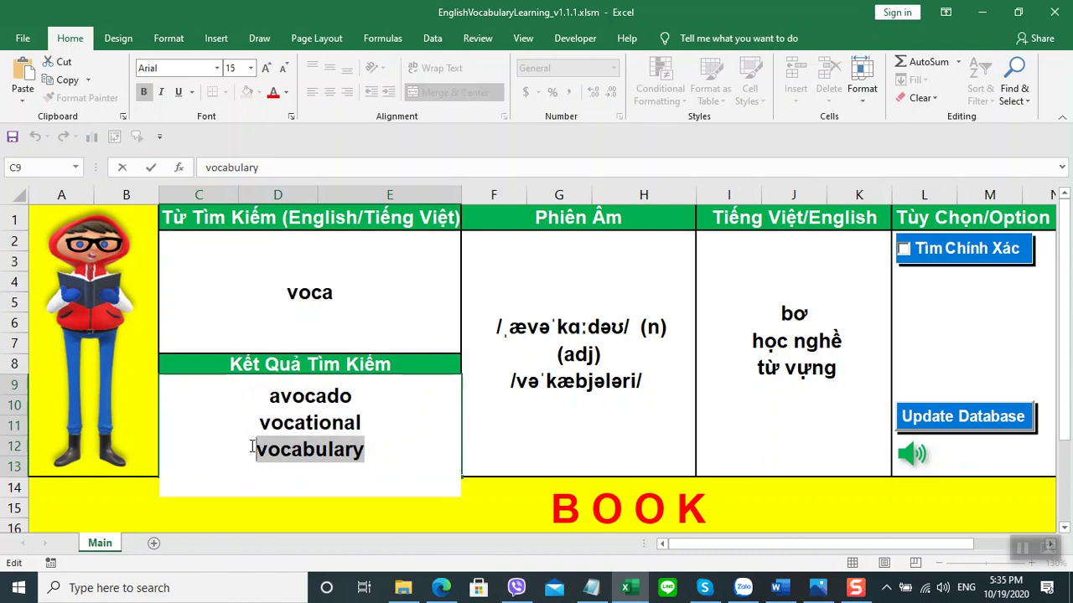
left_click_drag(376, 422, 259, 421)
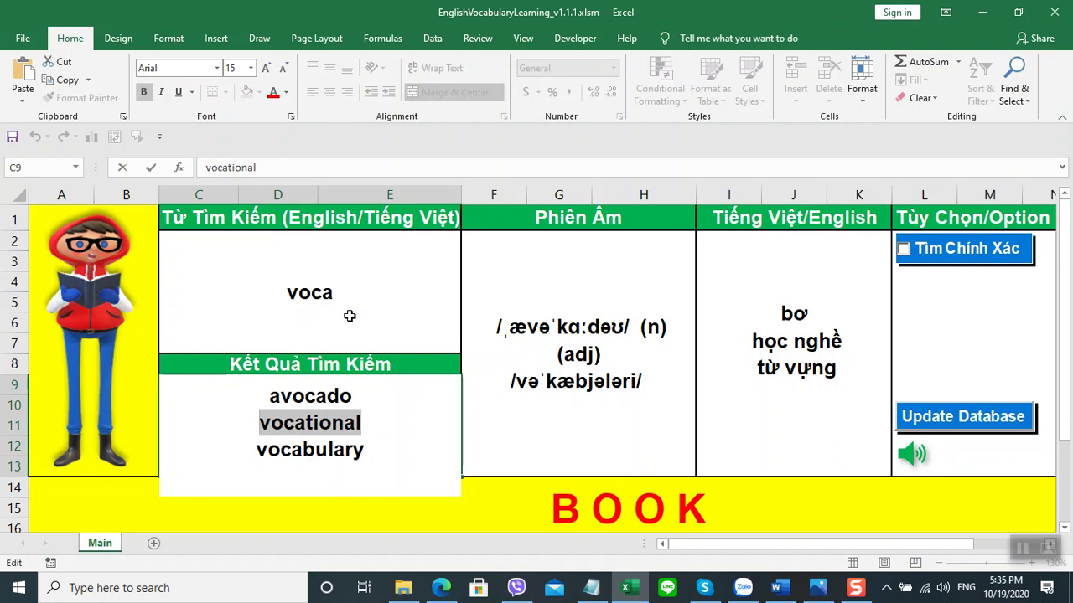
key("ctrl+c")
left_click(342, 293)
double_click(345, 292)
left_click_drag(347, 293, 266, 292)
key("ctrl+v")
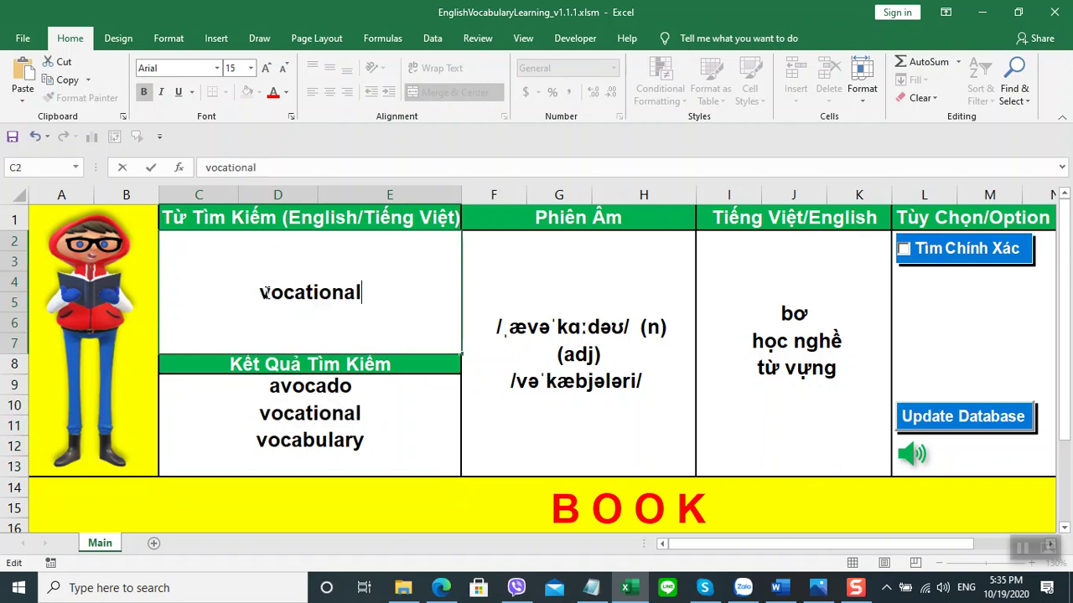
key("Return")
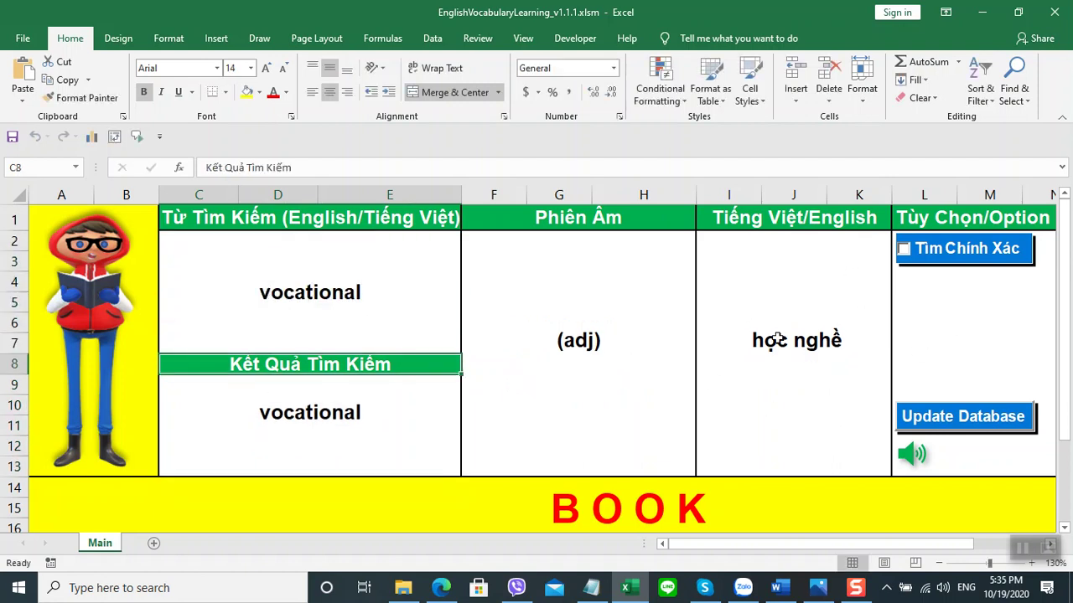
- Have the character speak the word, then do a reverse lookup for 'từ vựng'
left_click(89, 317)
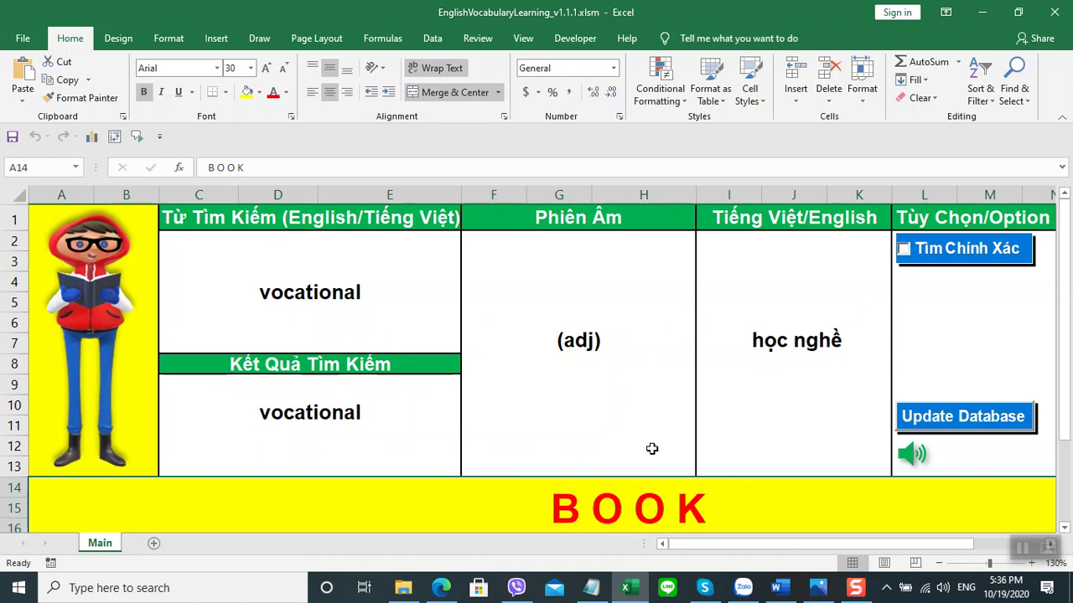
double_click(376, 294)
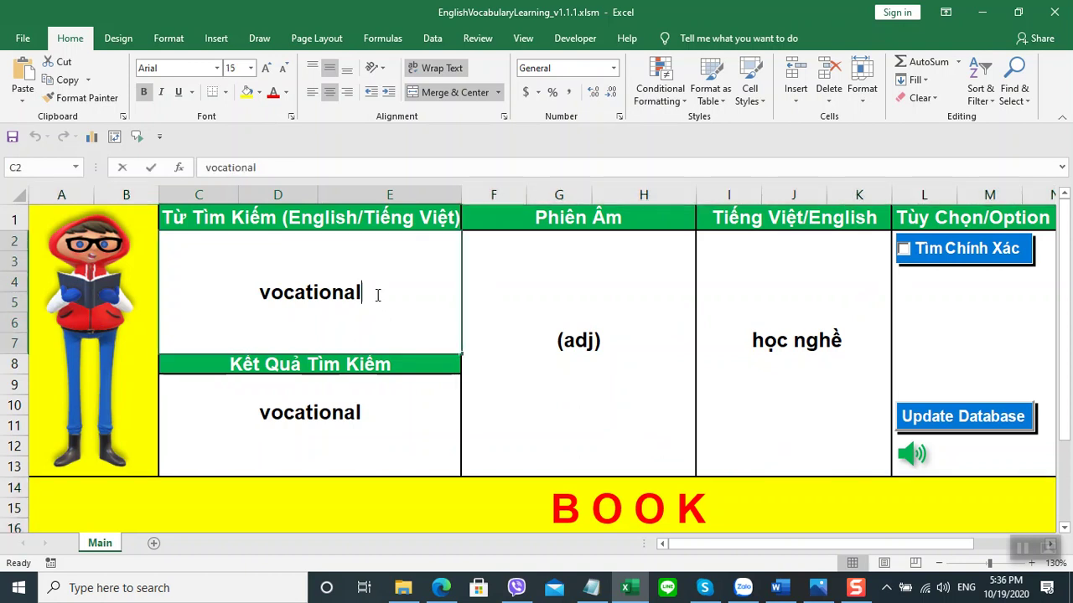
double_click(378, 295)
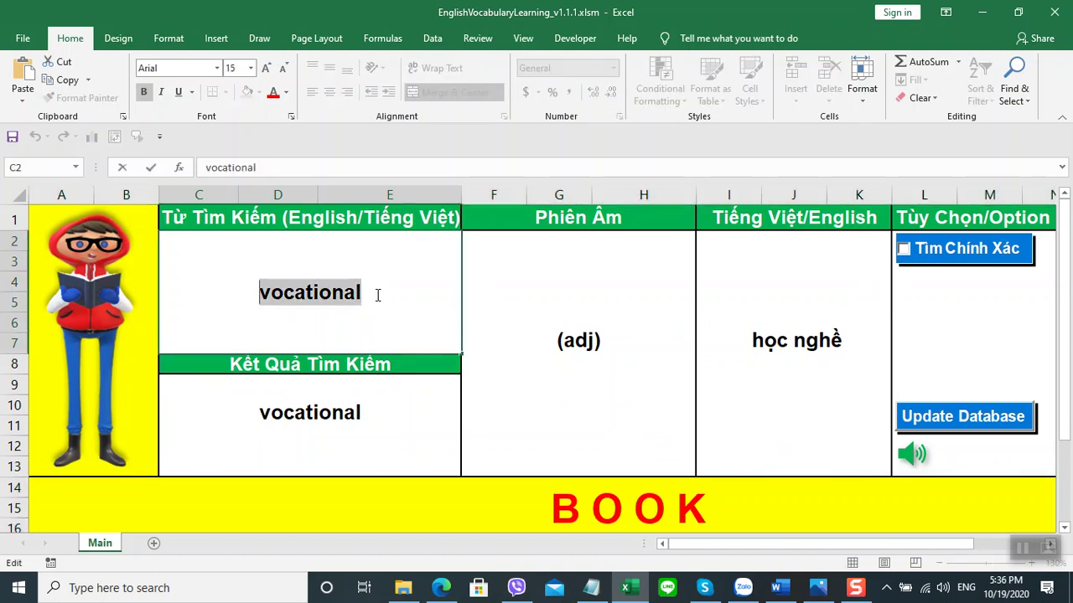
type("tư")
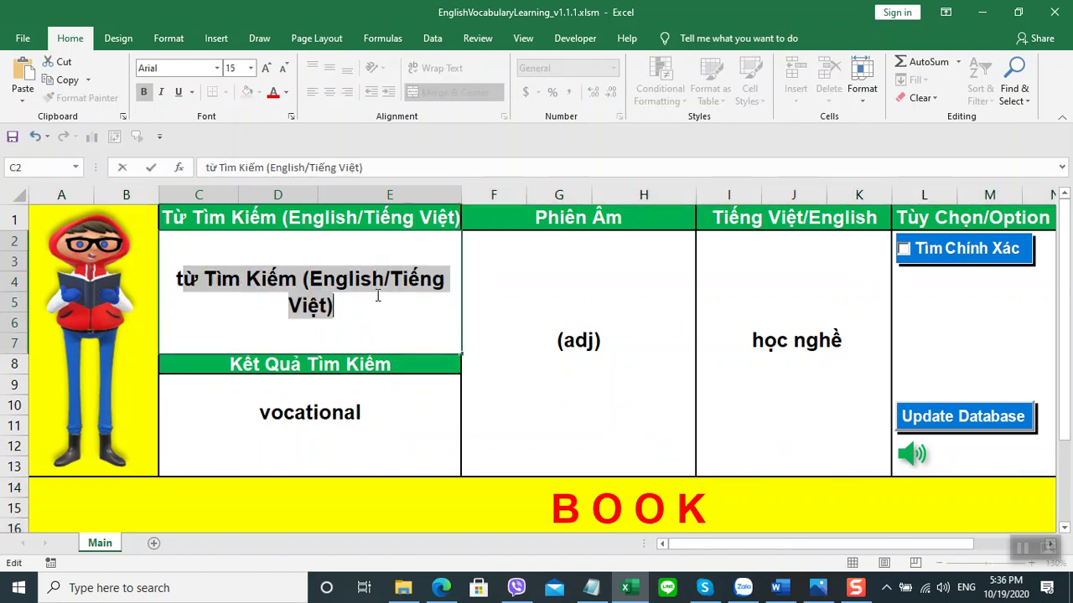
type("ừ vuưng")
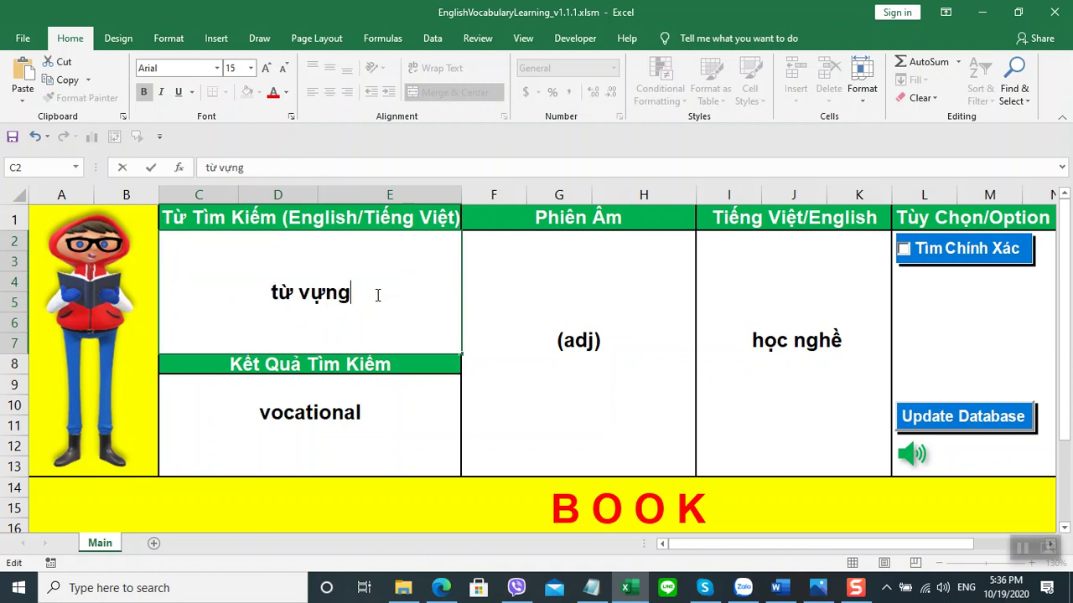
key("Return")
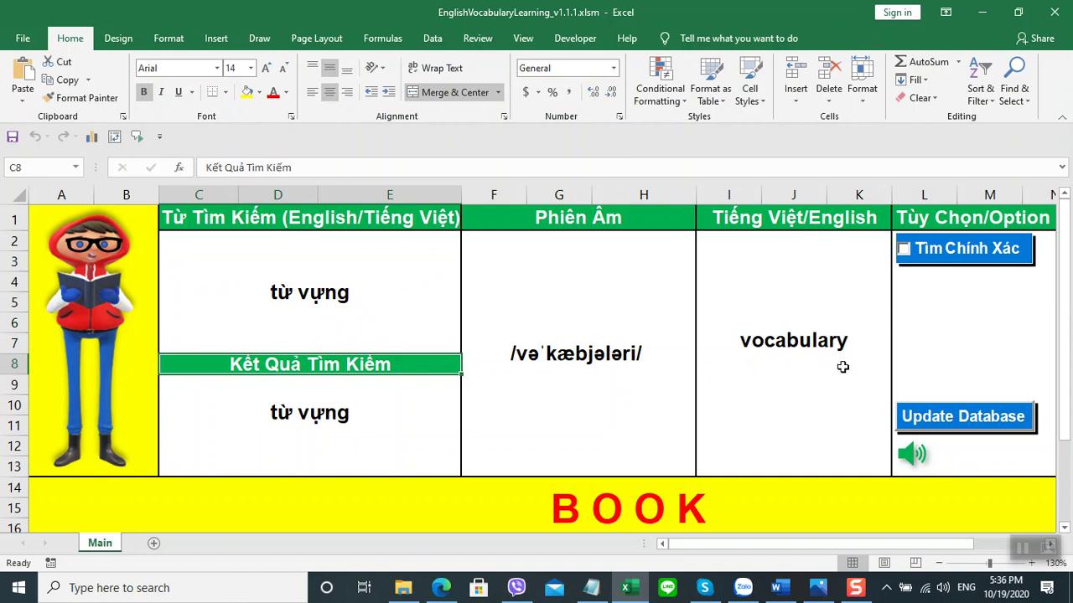
- Play the pronunciation of 'vocabulary', then paste it into C2 and search it
left_click(801, 353)
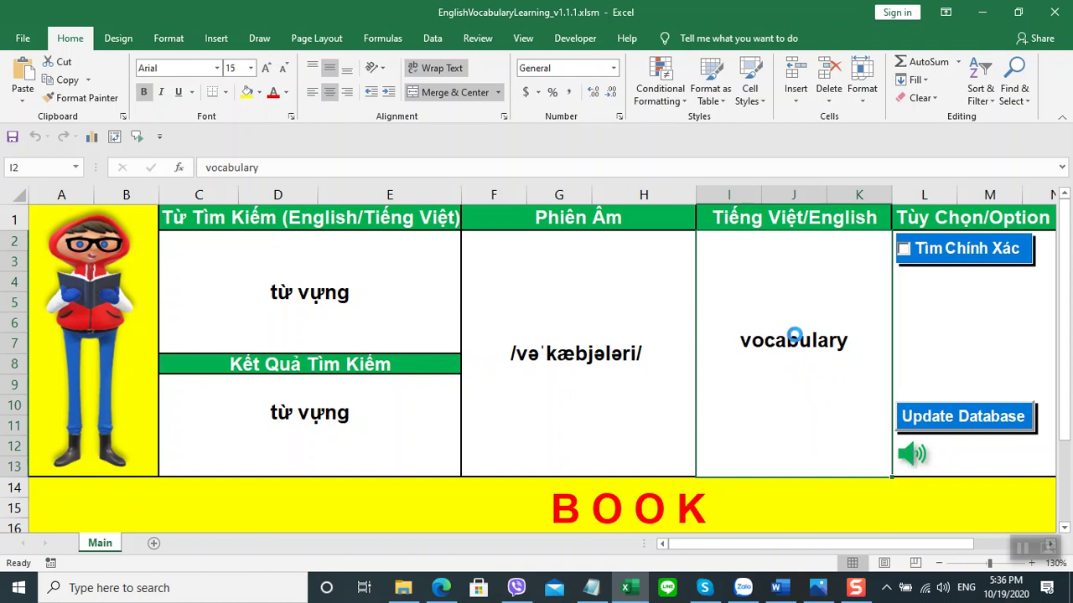
left_click(909, 456)
double_click(215, 168)
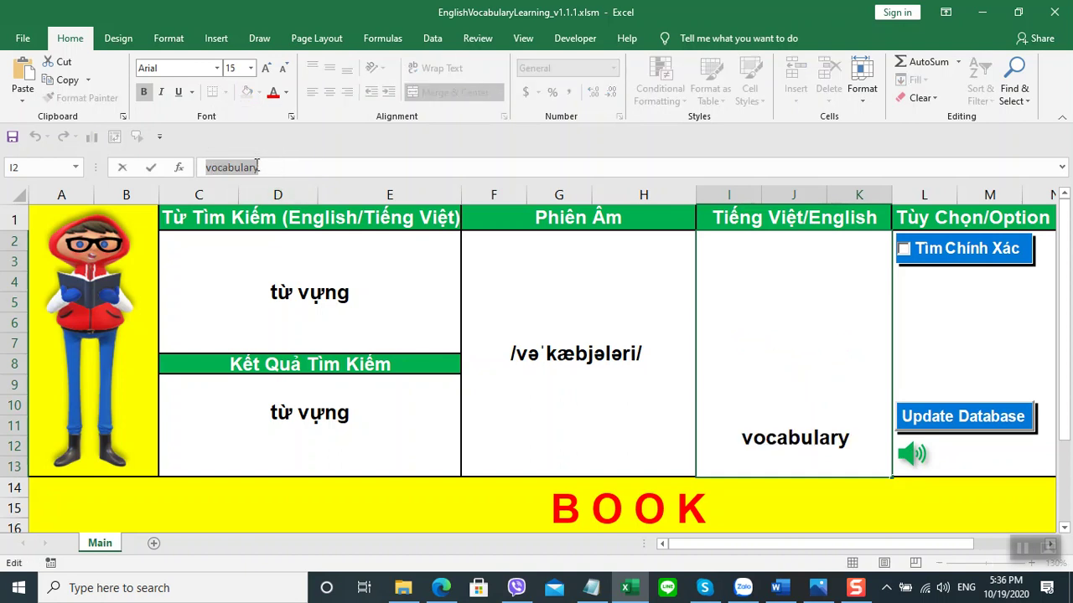
left_click(368, 293)
double_click(367, 294)
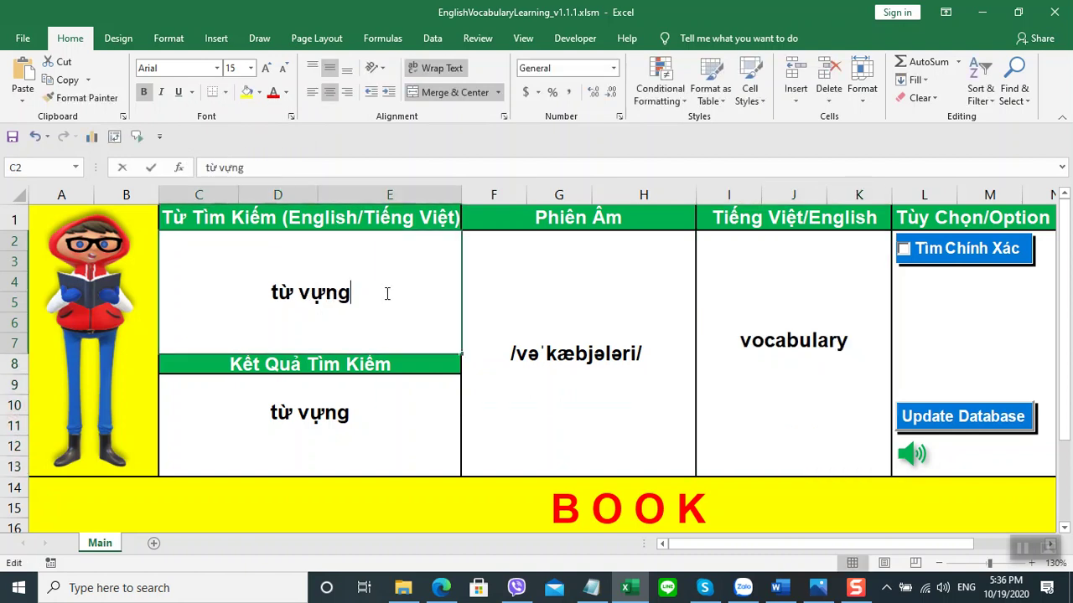
left_click_drag(386, 293, 261, 280)
key("ctrl+v")
key("Return")
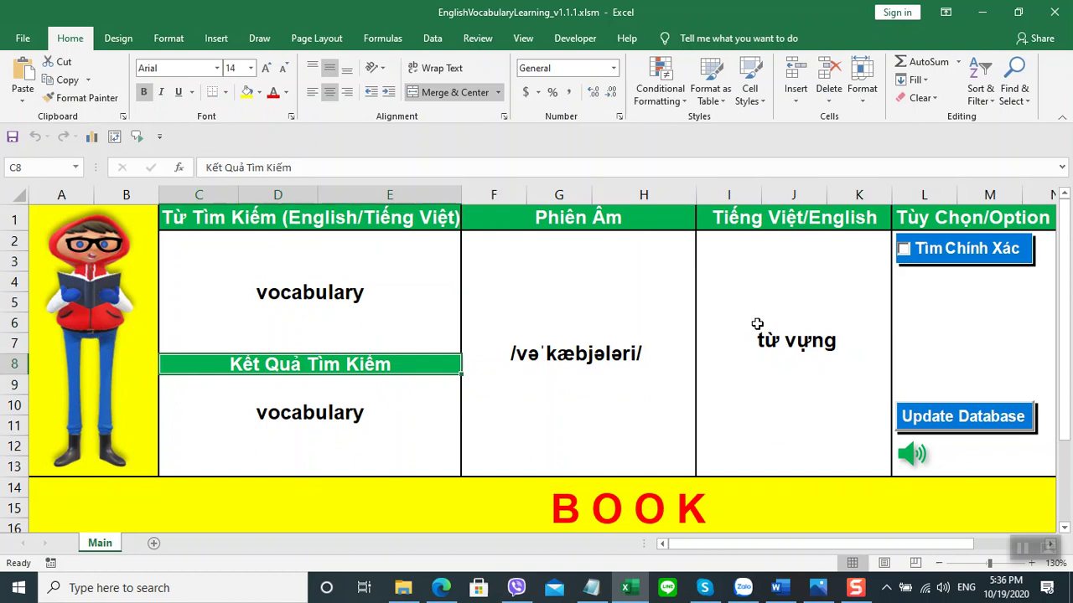
- Tick Tìm Chính Xác and have the character spell V O C A B U L A R Y in the banner
left_click(905, 249)
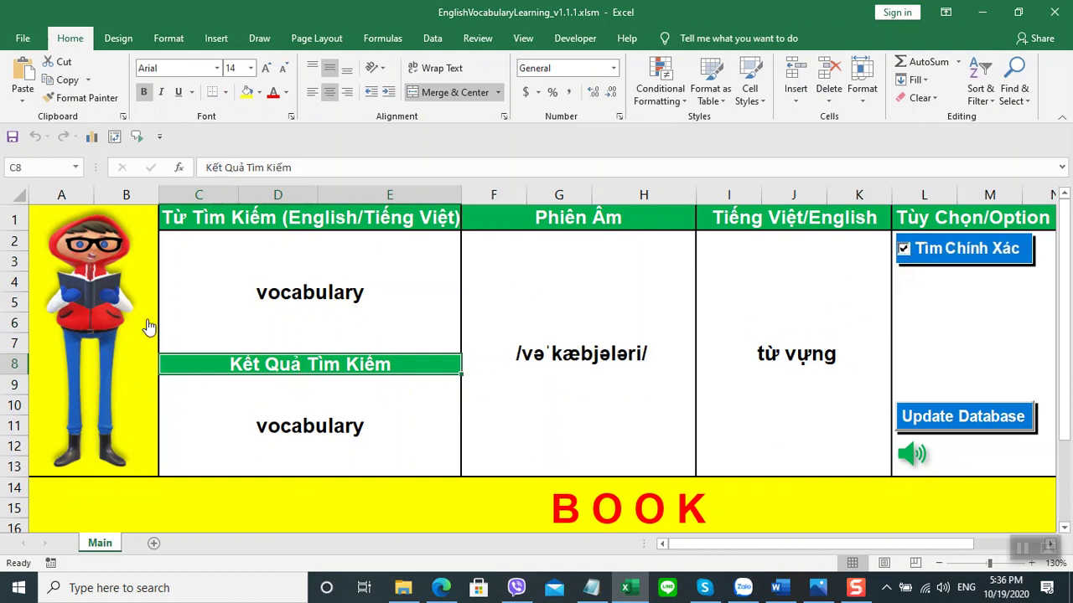
left_click(94, 328)
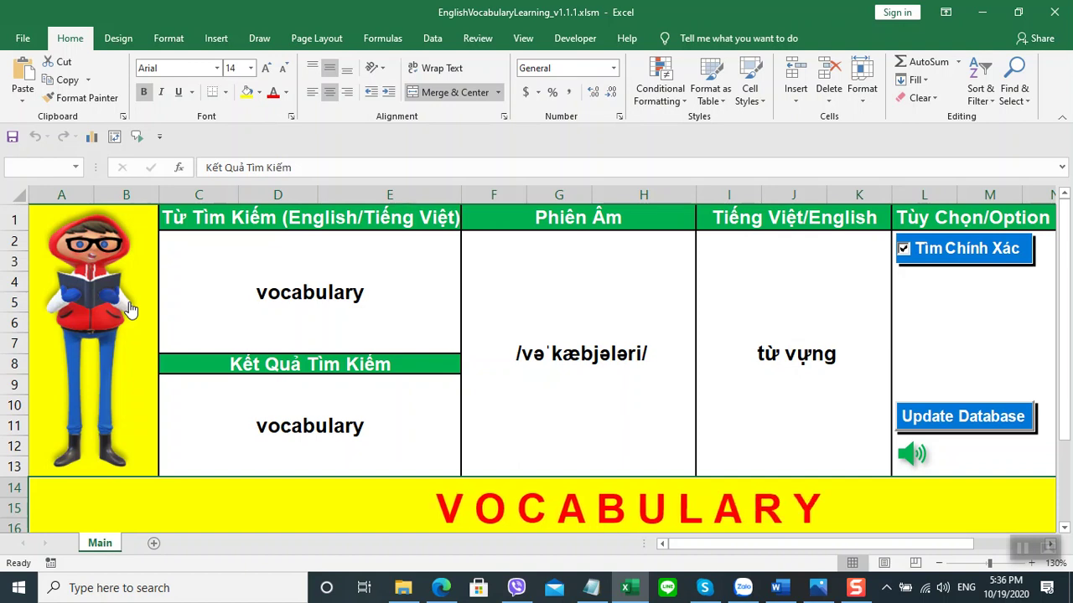
left_click(130, 310)
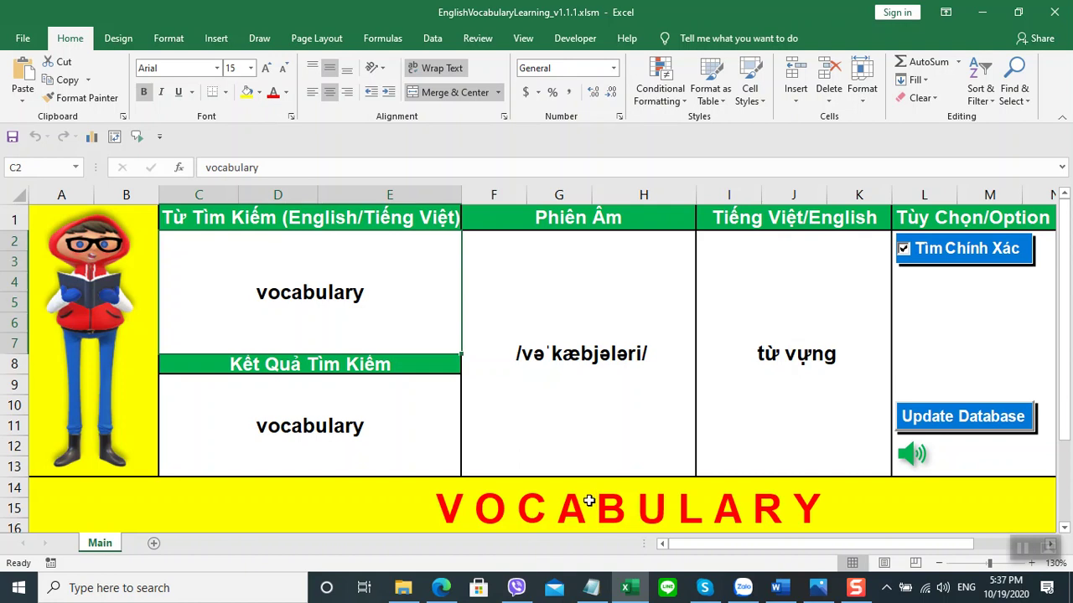
- Search C2 for 'trường' and untick Tìm Chính Xác
double_click(368, 296)
double_click(374, 296)
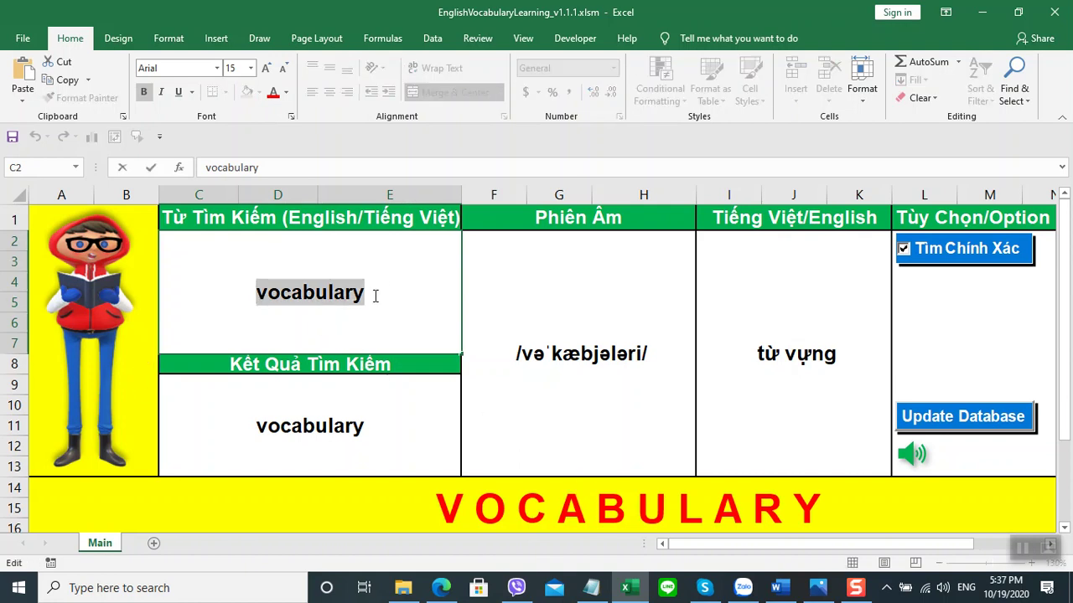
type("trưuw")
key("BackSpace")
type("owng")
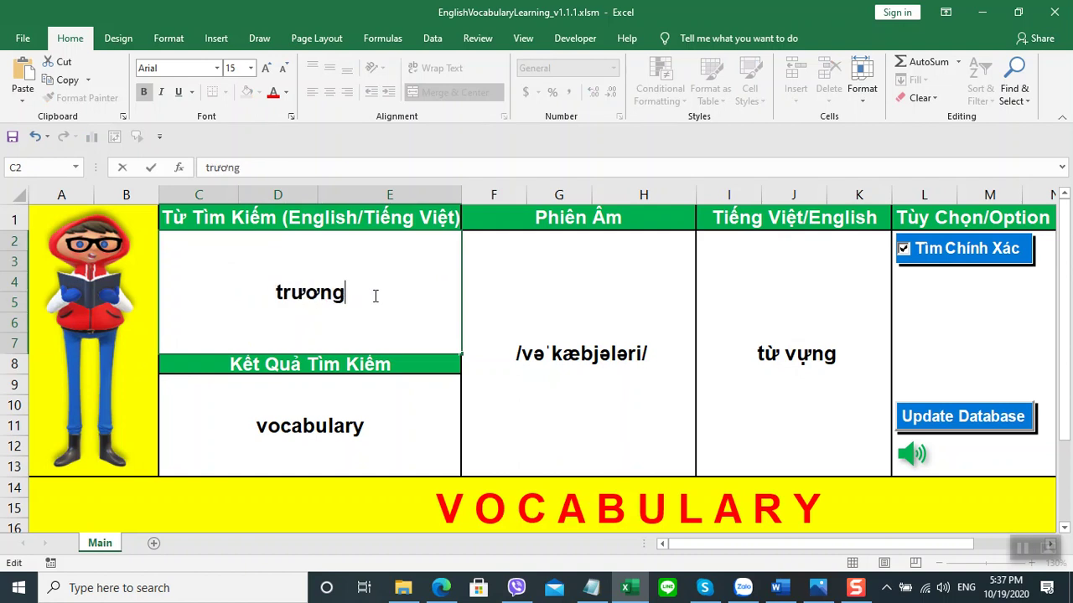
key("Return")
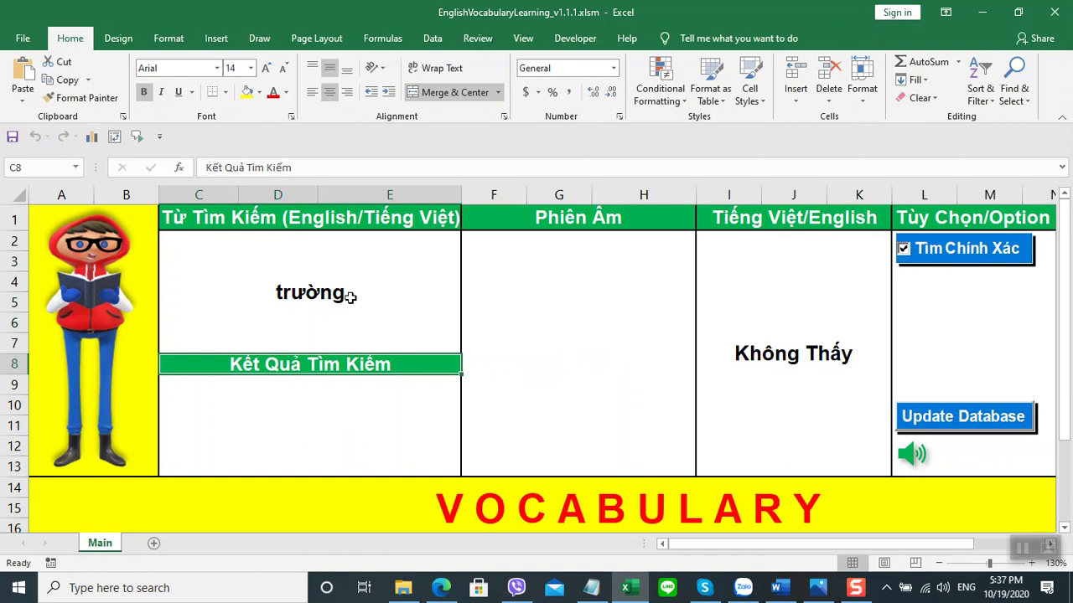
left_click(906, 261)
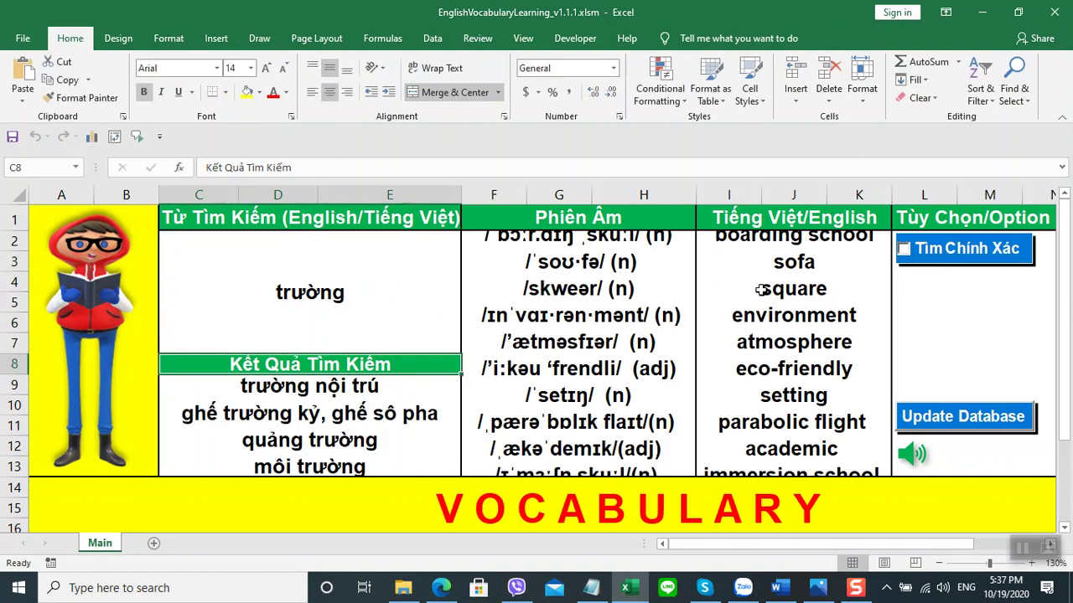
- Copy 'environment' from the English results into C2 and search it
left_click(796, 327)
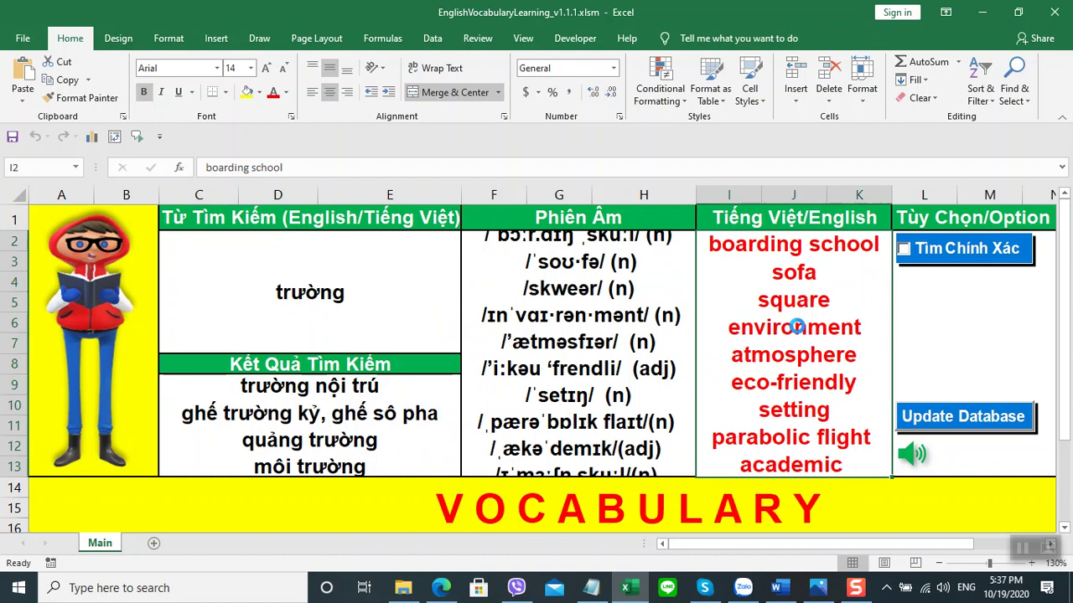
double_click(798, 333)
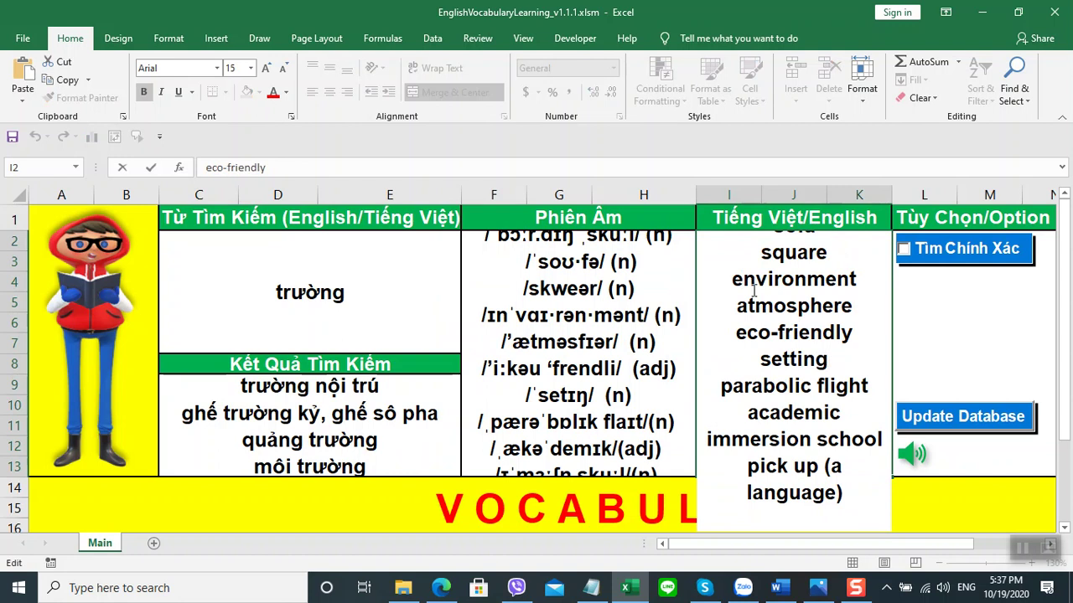
left_click_drag(735, 282, 858, 285)
key("ctrl+c")
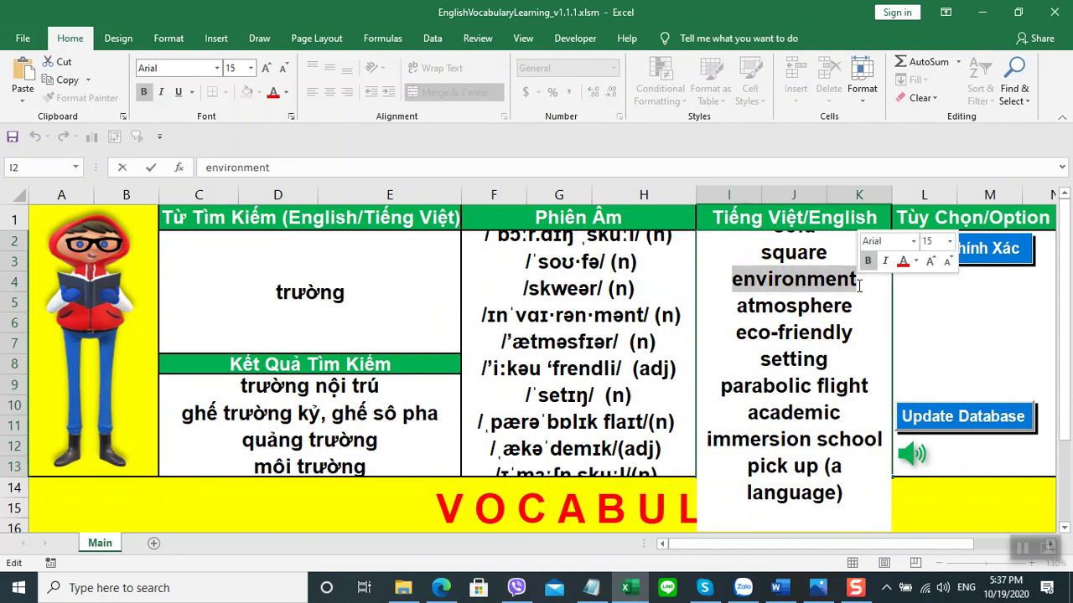
left_click(378, 287)
double_click(378, 287)
left_click_drag(379, 288, 239, 300)
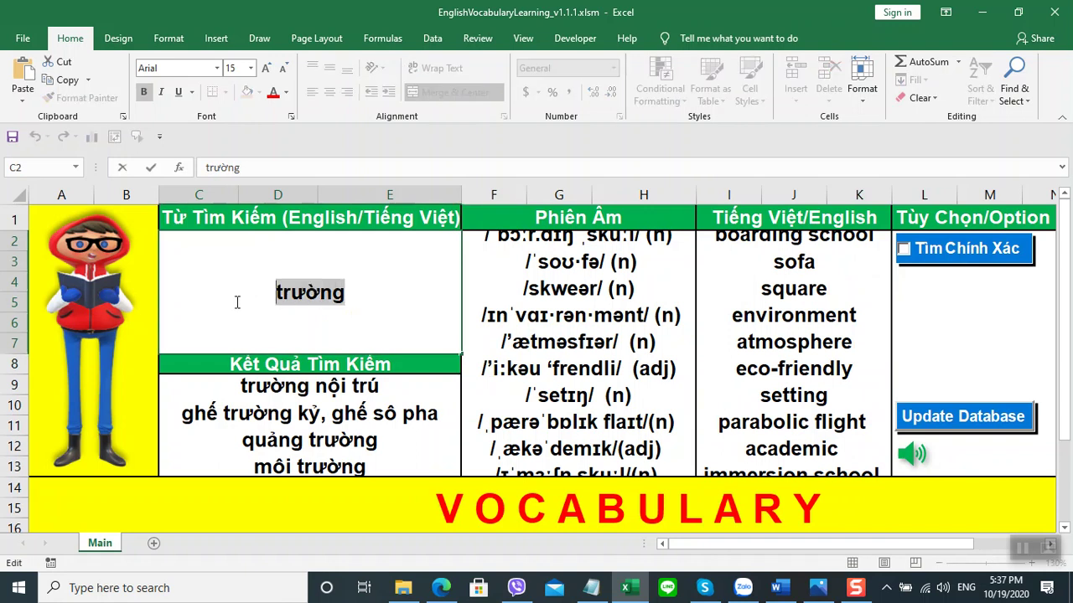
key("ctrl+v")
key("Return")
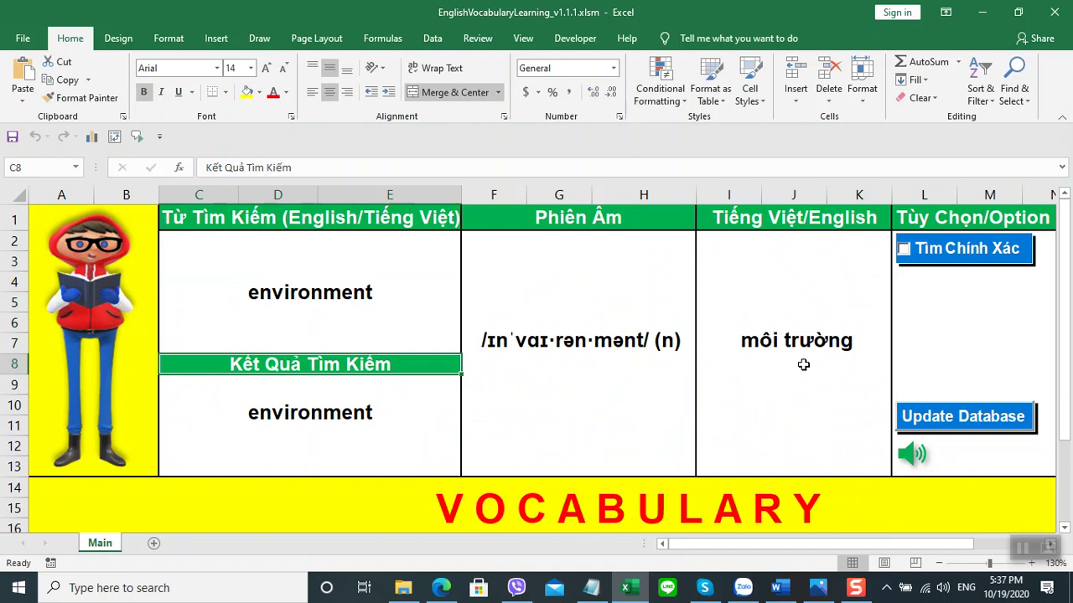
- Tick Tìm Chính Xác and play the banner spelling E N V I R O N M E N T twice
left_click(907, 250)
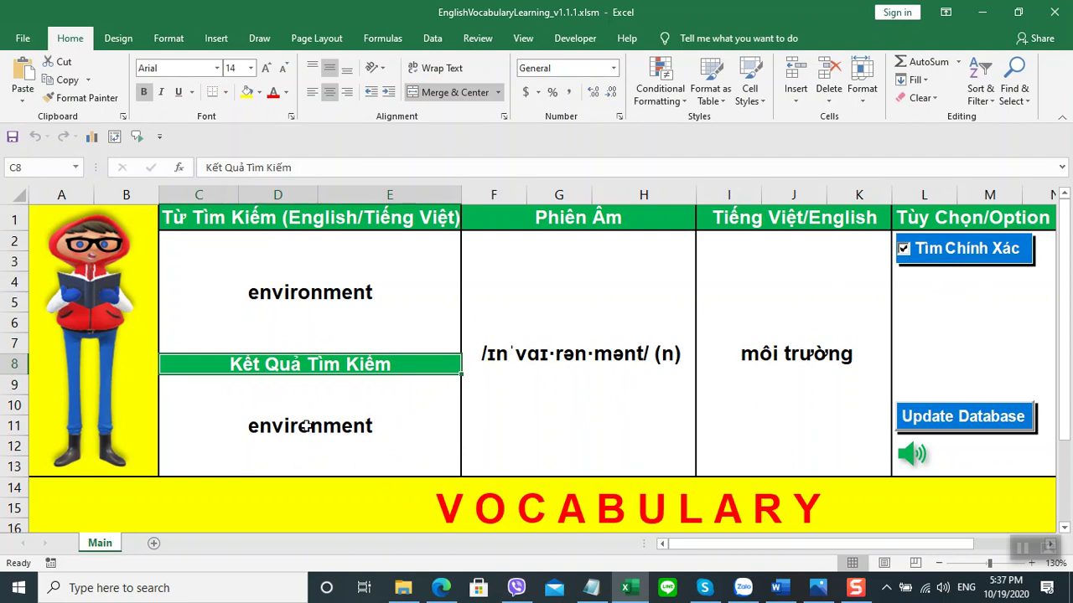
left_click(559, 509)
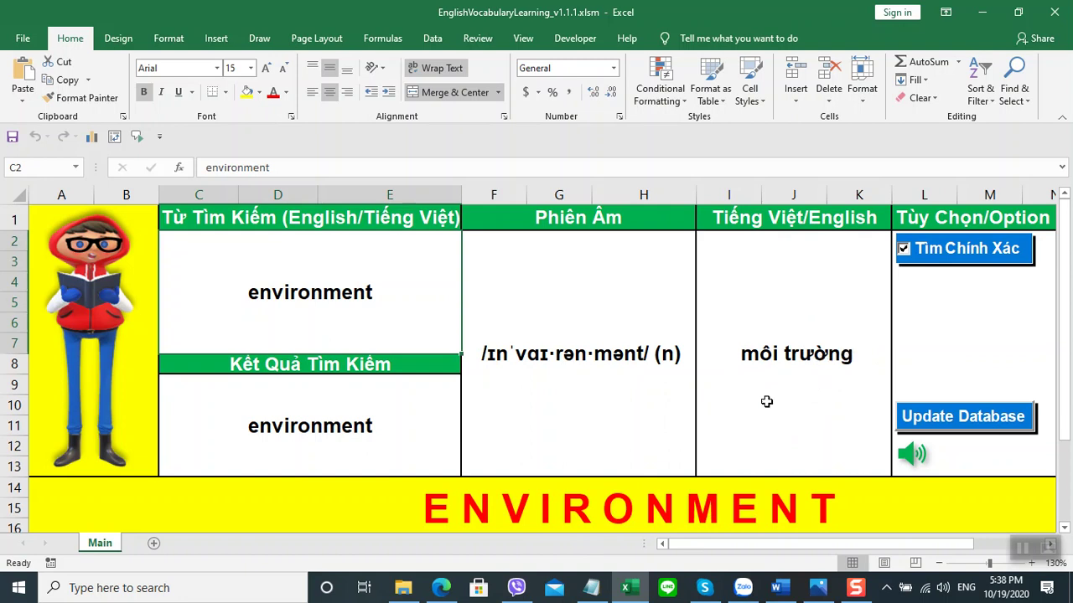
left_click(630, 501)
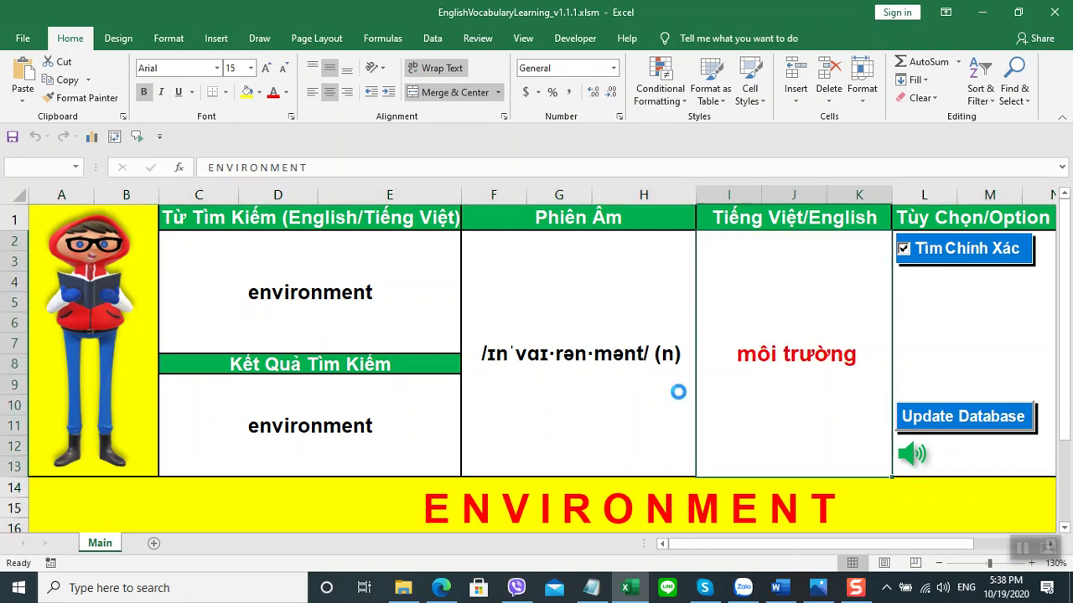
- Untick Tìm Chính Xác and search C2 for 'trường học'
left_click(903, 249)
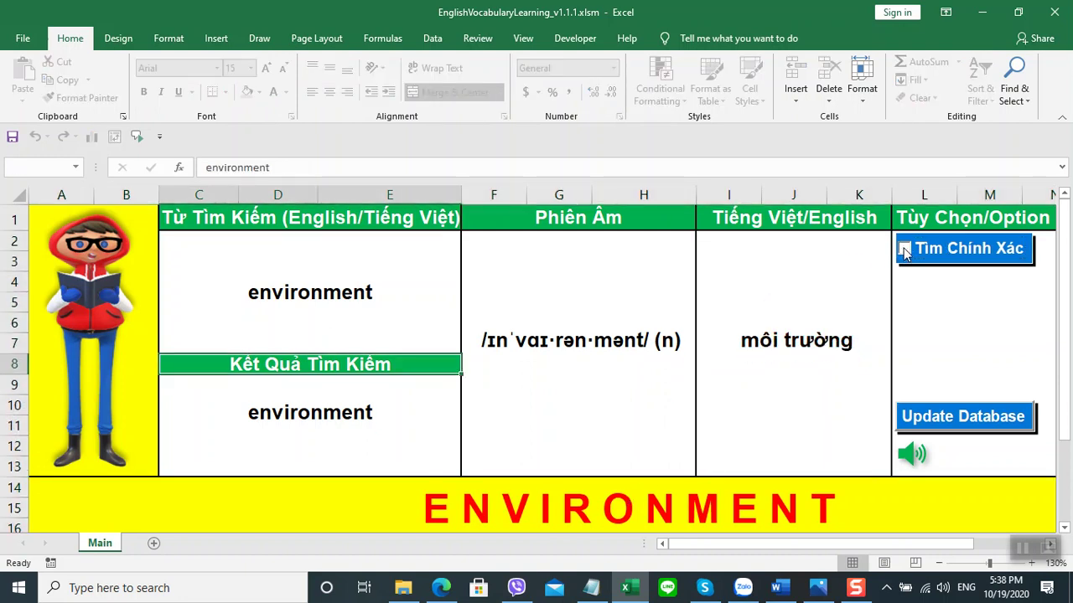
double_click(392, 292)
double_click(393, 291)
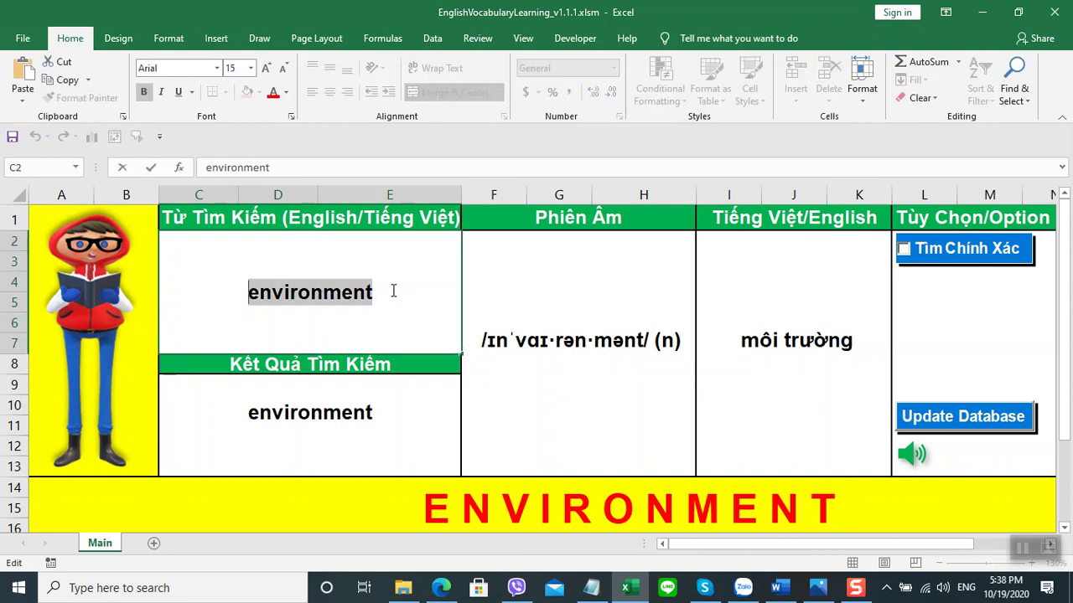
type("truơng hocj")
key("Return")
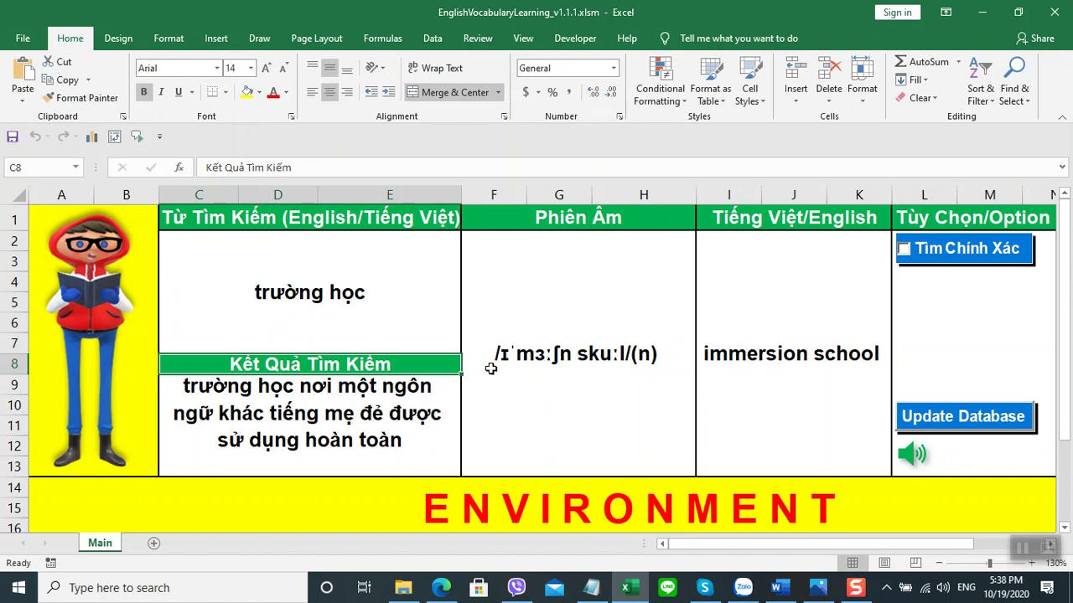
- Search 'school', then tick Tìm Chính Xác so the tool returns Không Thấy
left_click(836, 347)
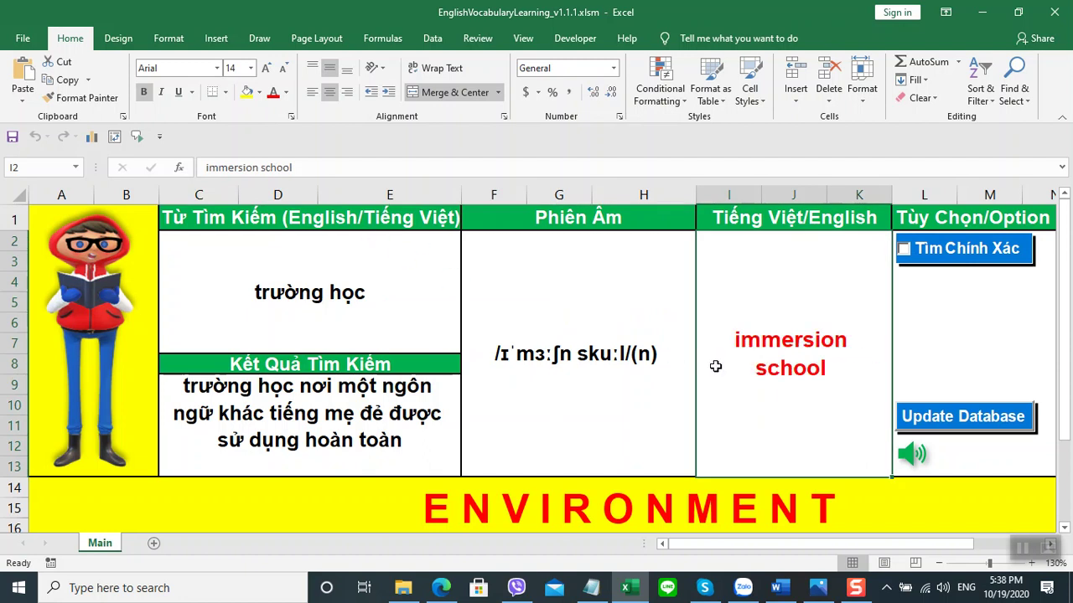
left_click_drag(293, 171, 260, 167)
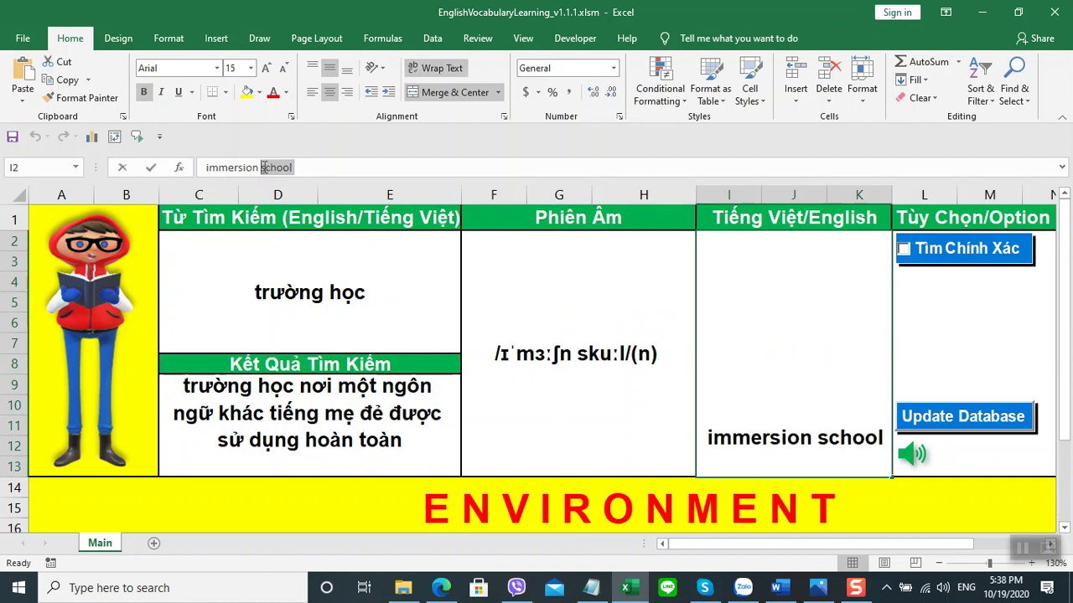
left_click(297, 344)
double_click(383, 297)
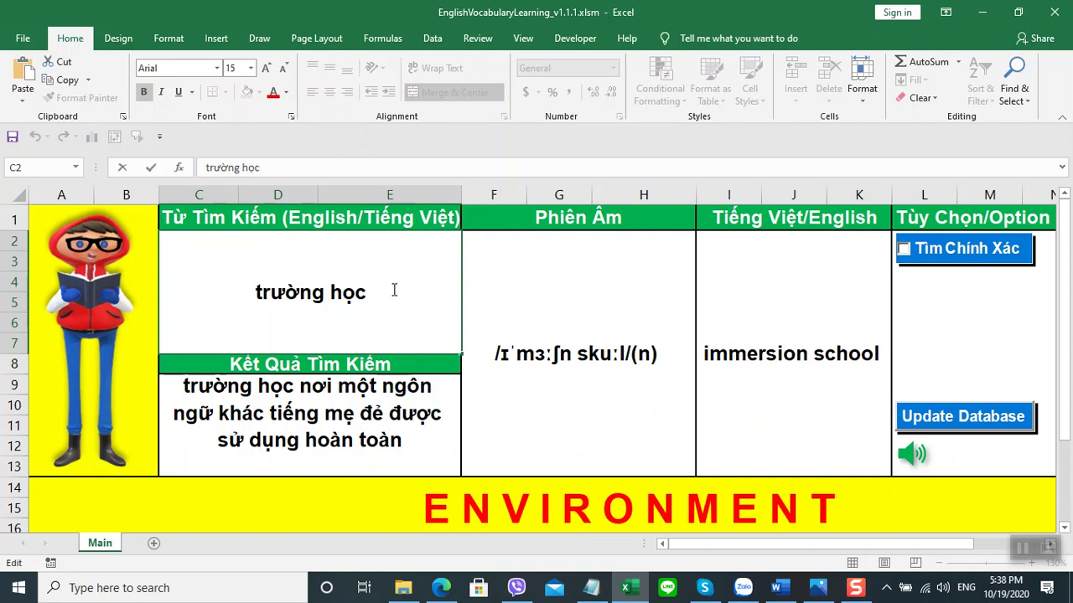
left_click_drag(367, 292, 232, 290)
type("school")
key("Return")
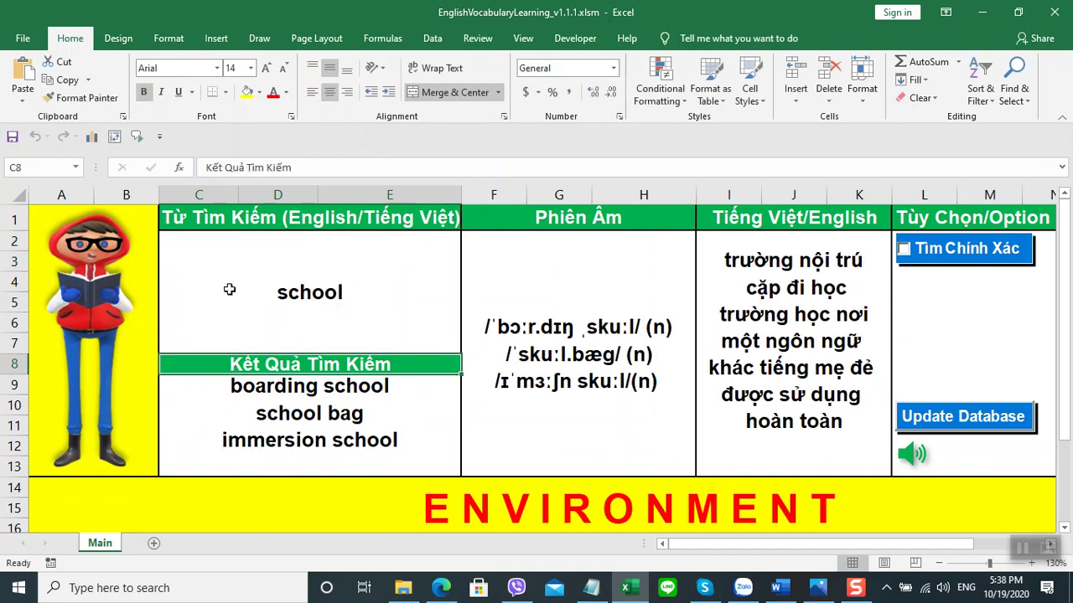
double_click(383, 295)
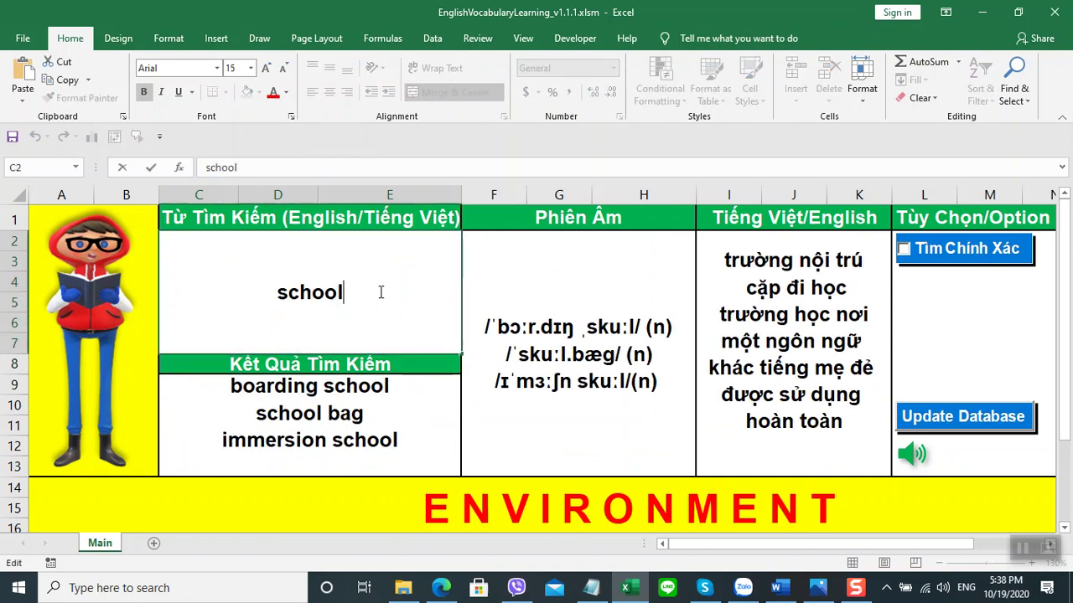
key("Return")
left_click(903, 249)
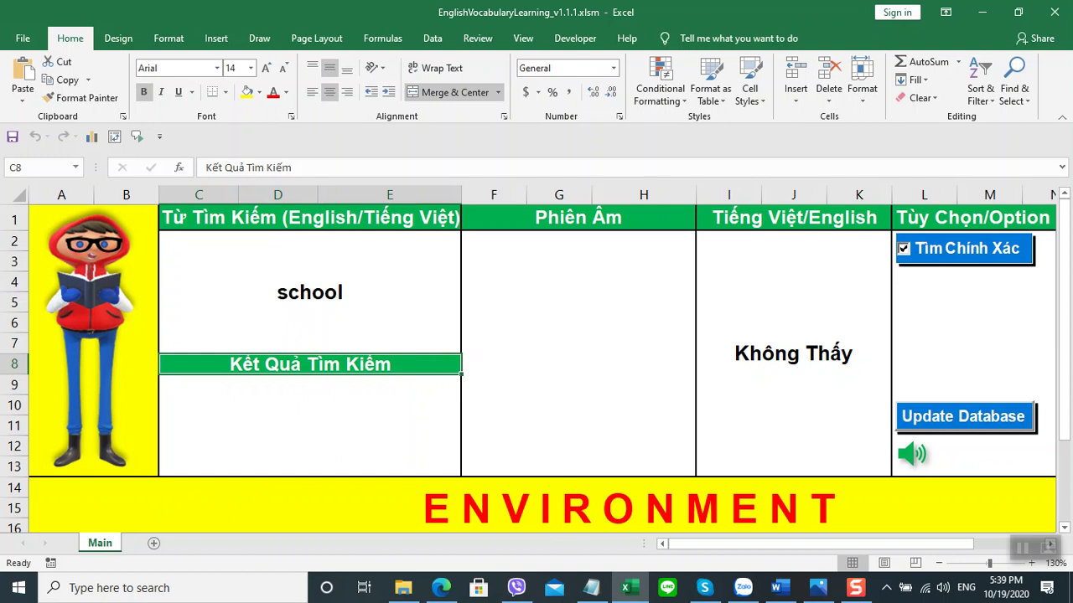
- Go to the Database sheet and select the first empty Level cell, A3327
left_click(945, 425)
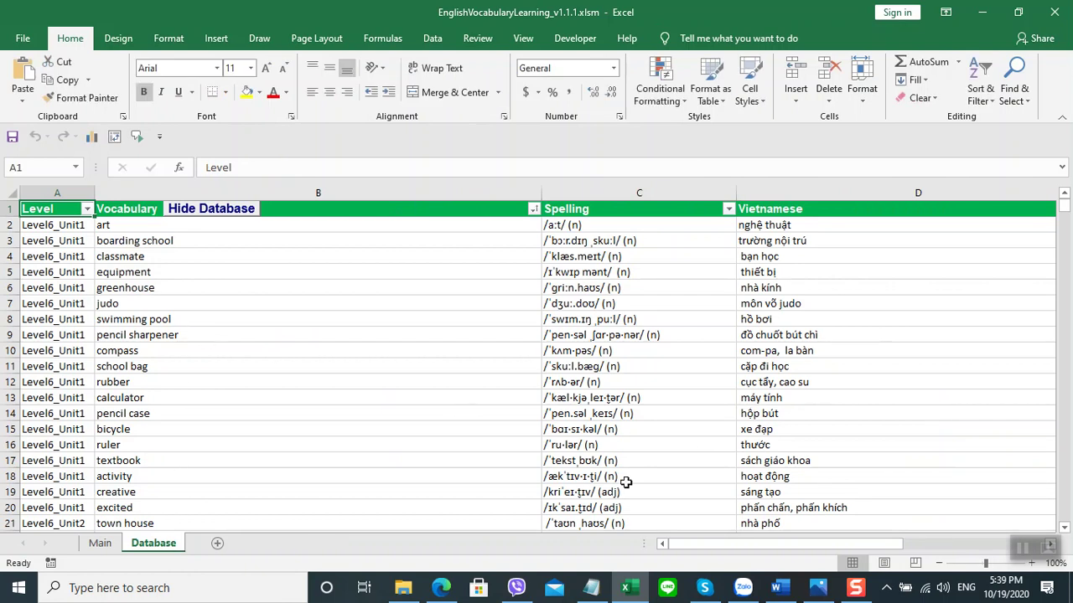
left_click_drag(1063, 205, 1066, 526)
left_click(1066, 526)
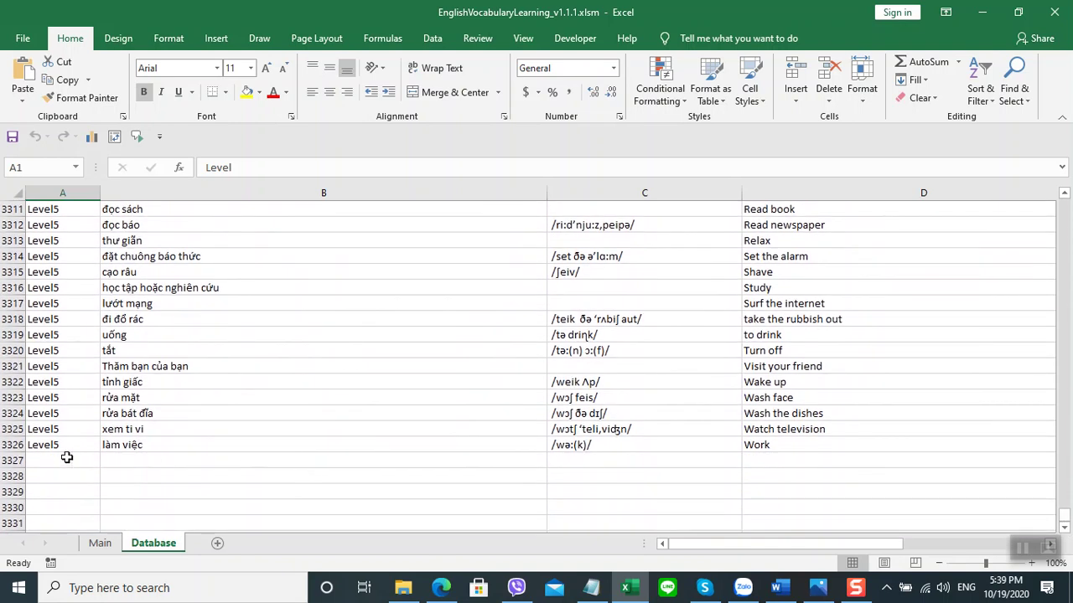
left_click(67, 457)
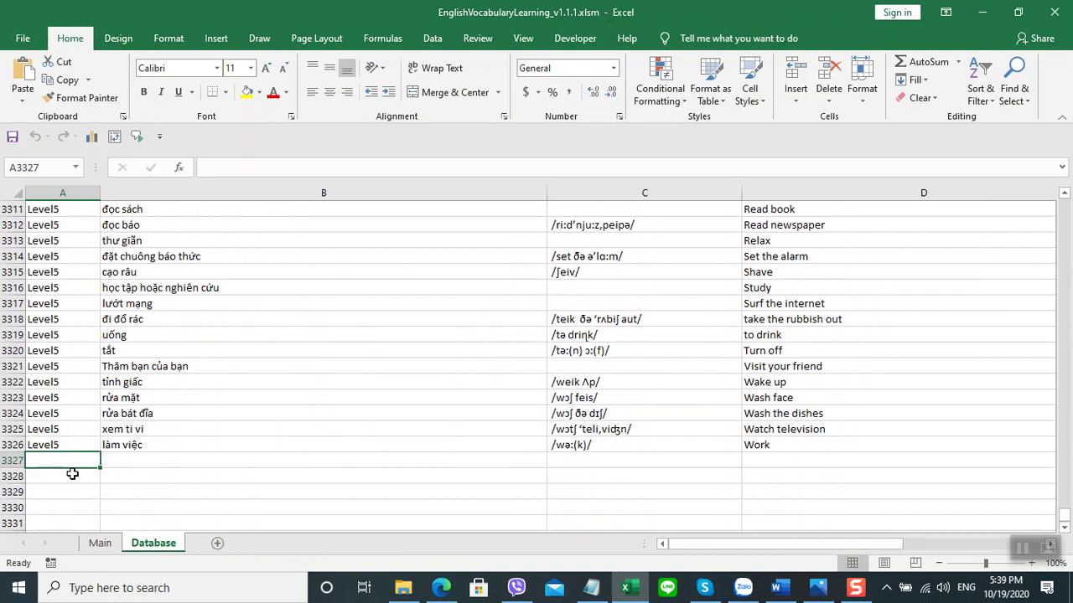
- Fill row 3327 with Level1_User, vocabulary School and meaning Trường
type("Level5vel")
key("BackSpace")
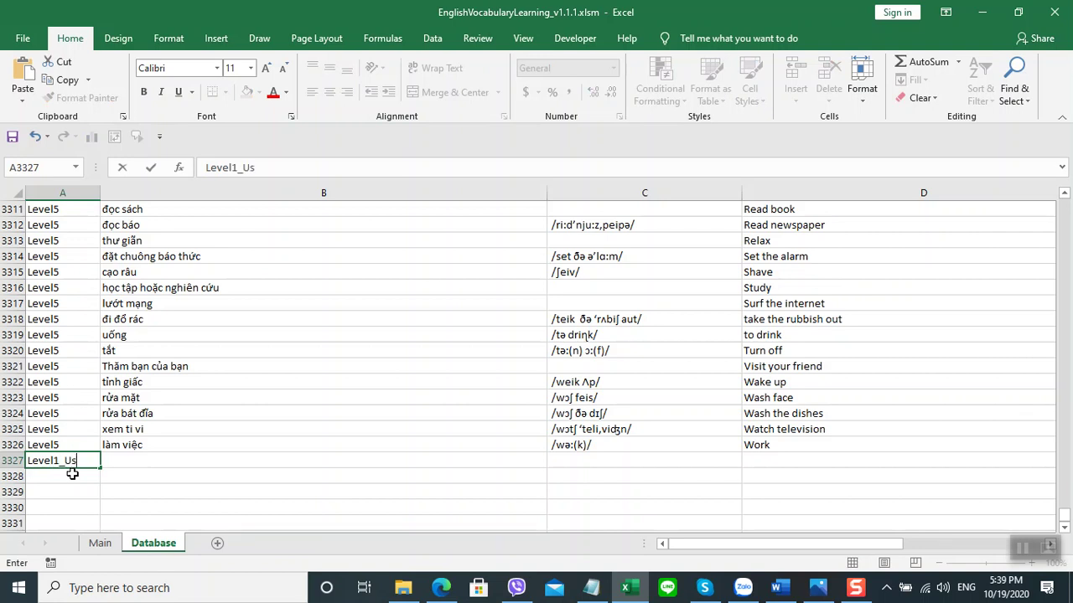
key("Return")
key("Up")
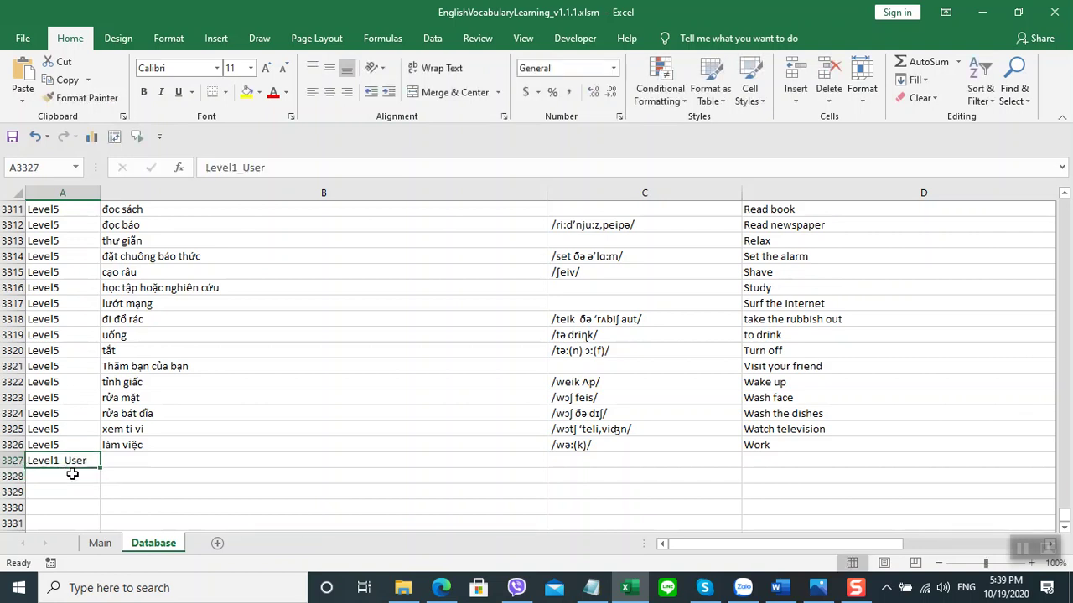
key("Right")
type("Sc")
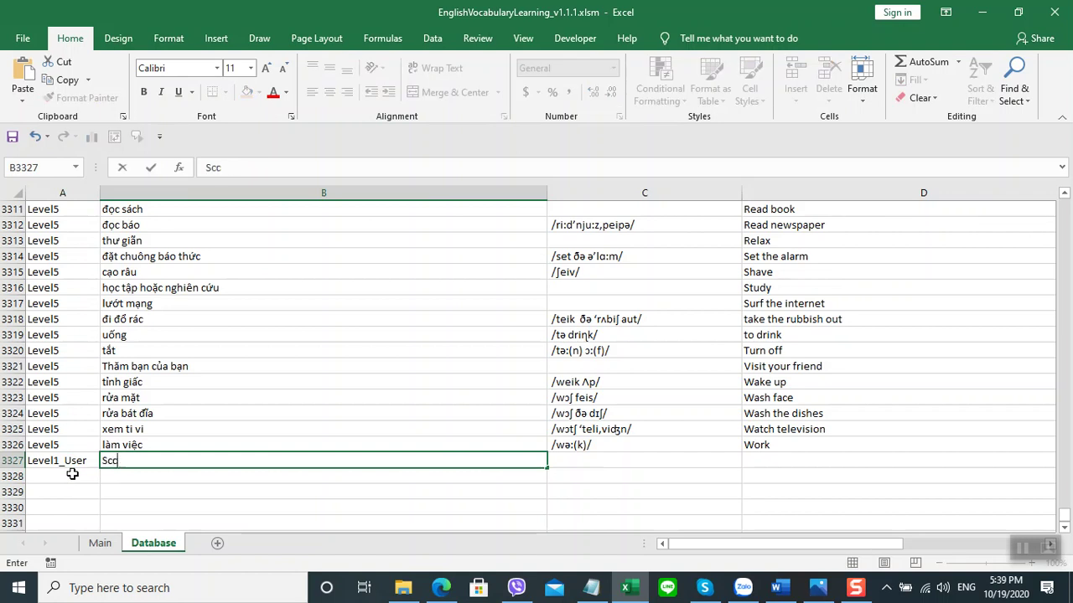
type("hool")
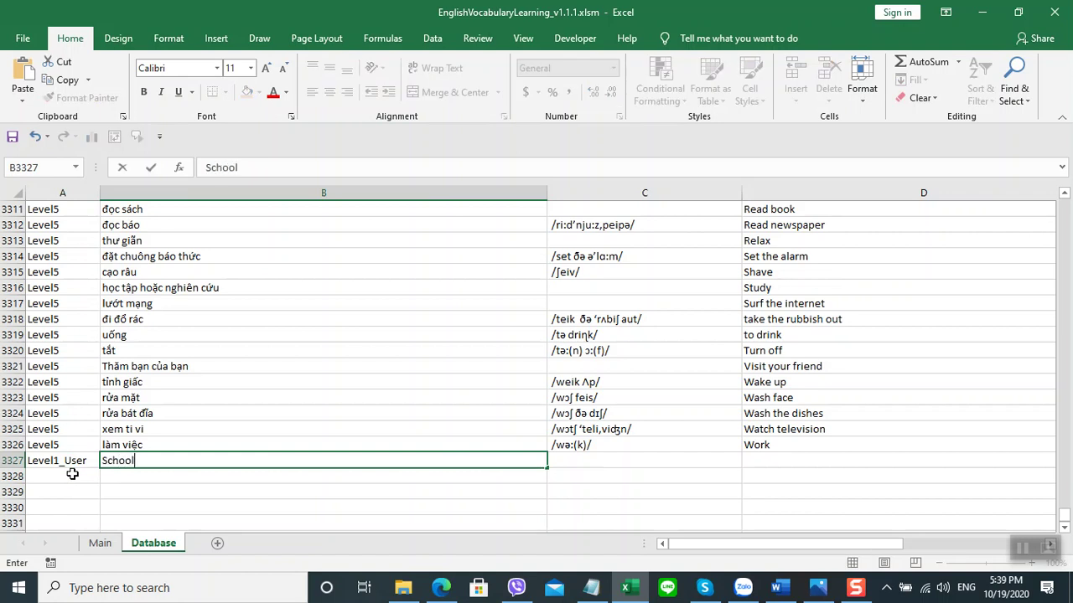
key("Tab")
key("Tab")
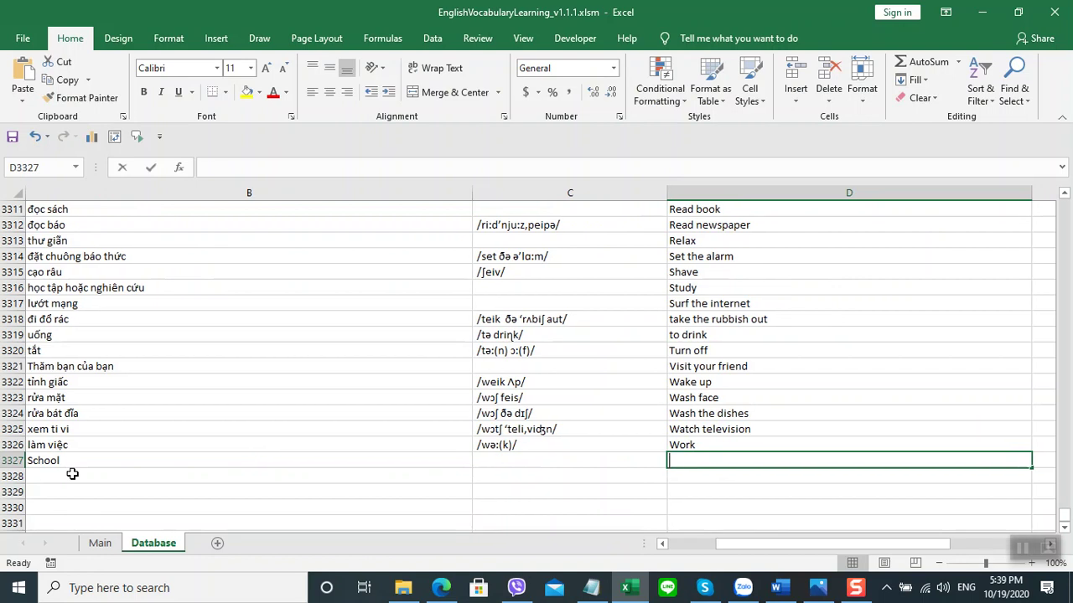
type("Trương")
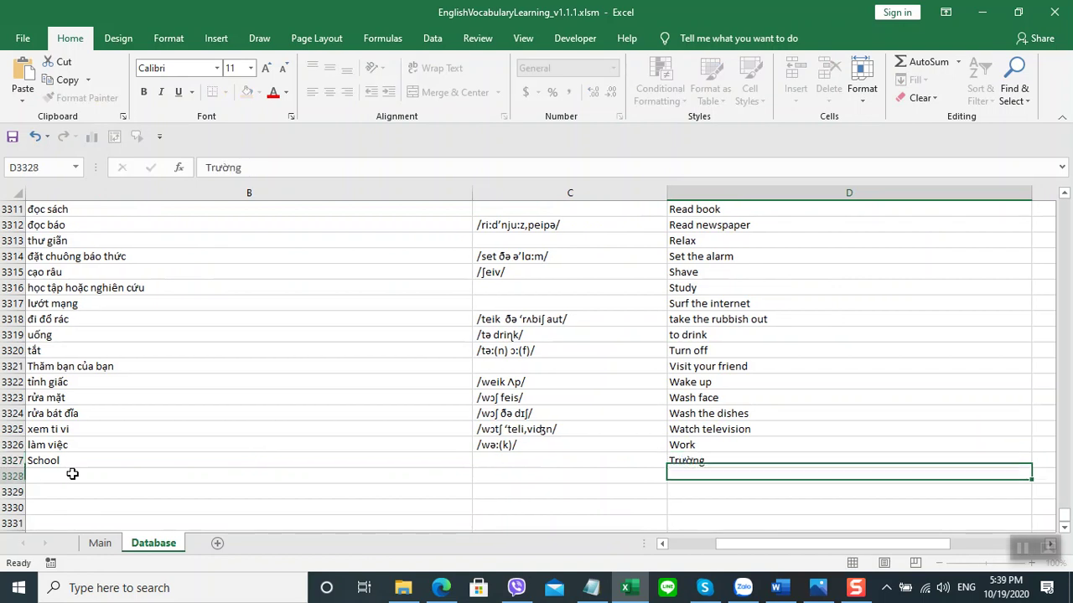
key("Return")
key("Left")
key("Left")
key("Left")
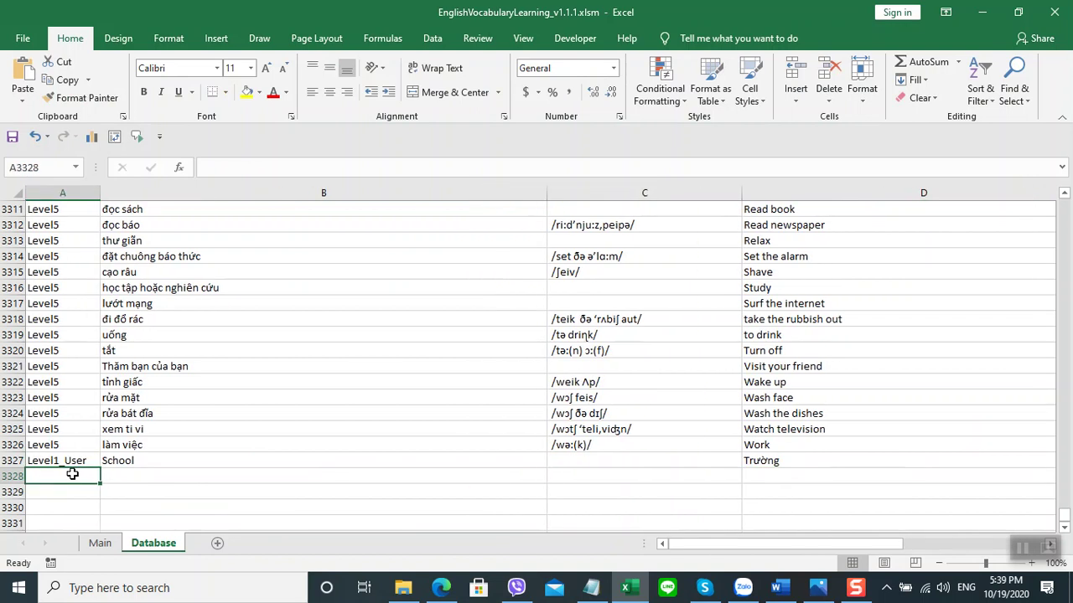
- Copy Trường from D3327 and paste it as the vocabulary word in B3328
left_click(780, 460)
left_click_drag(254, 172, 222, 171)
key("ctrl+c")
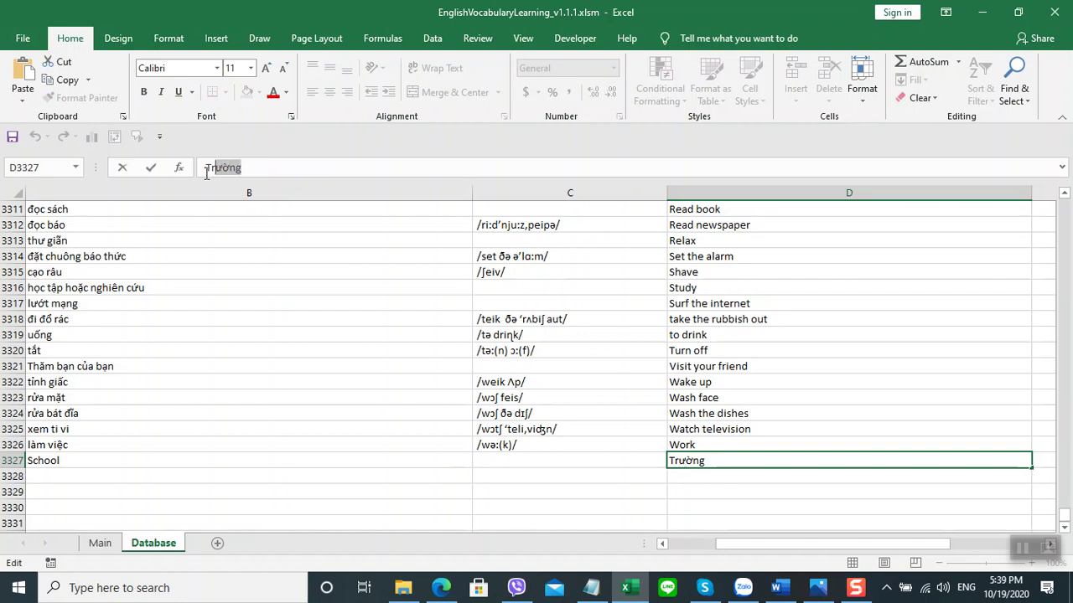
left_click(415, 351)
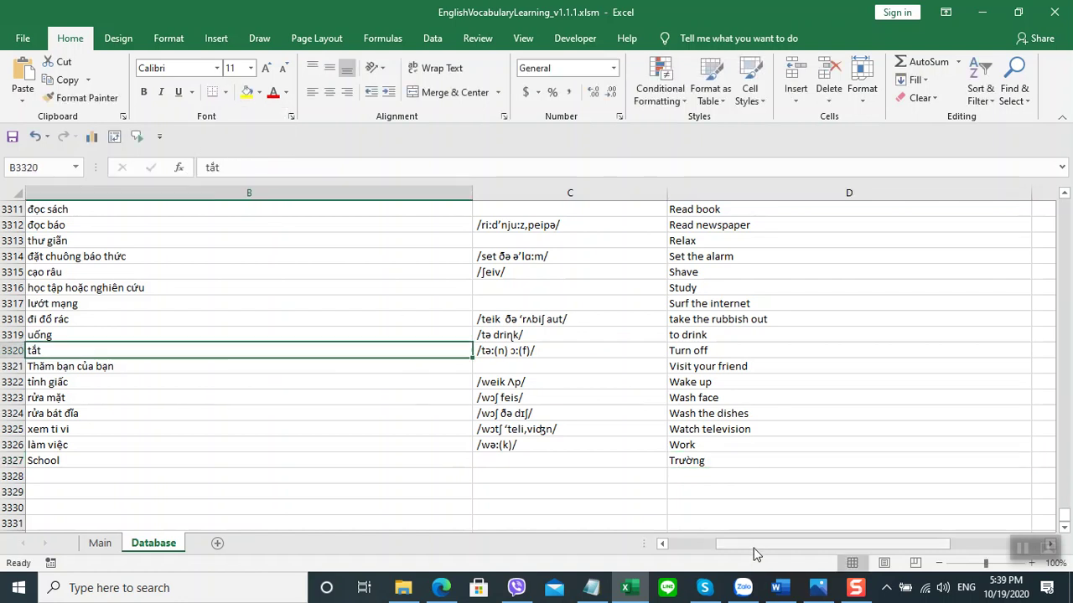
left_click_drag(754, 545, 678, 544)
left_click(176, 477)
key("ctrl+v")
key("Return")
- Fill Level1_User down into A3328, enter School as D3328's meaning, then return to the top
left_click(75, 460)
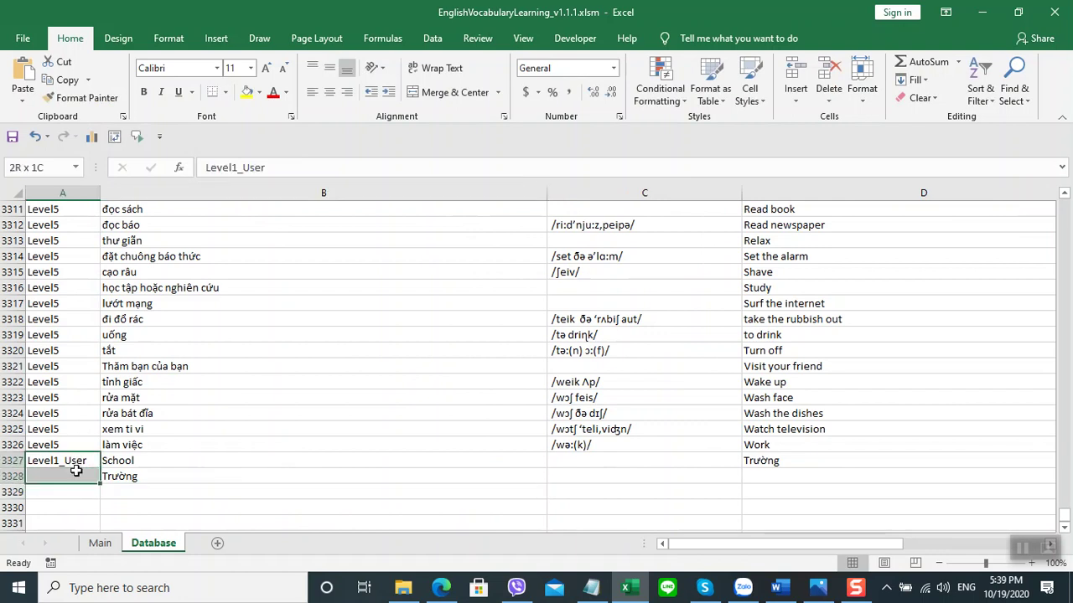
left_click_drag(99, 468, 109, 478)
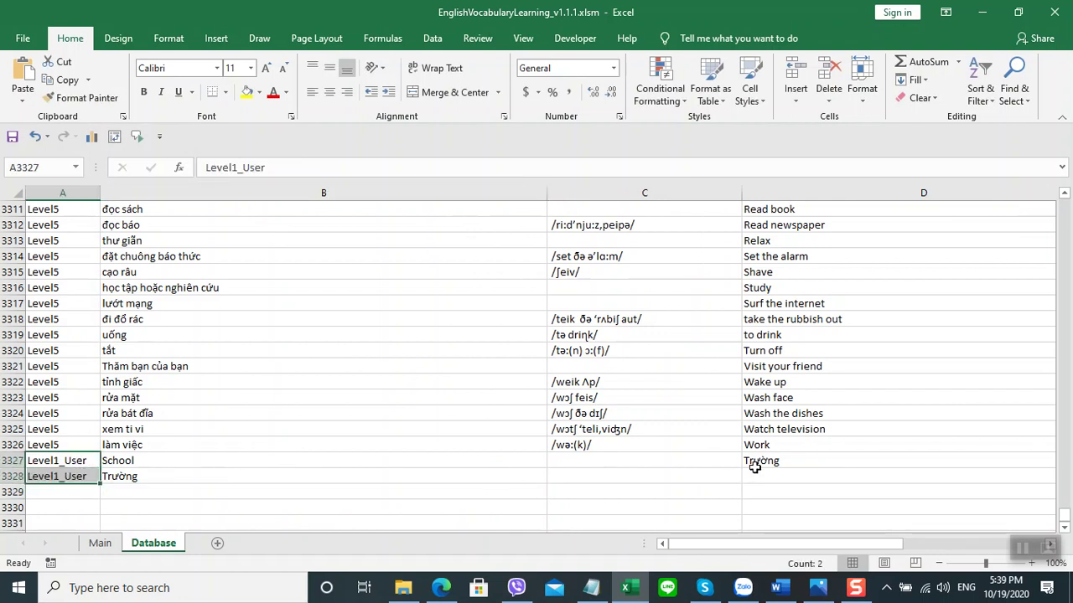
left_click(185, 460)
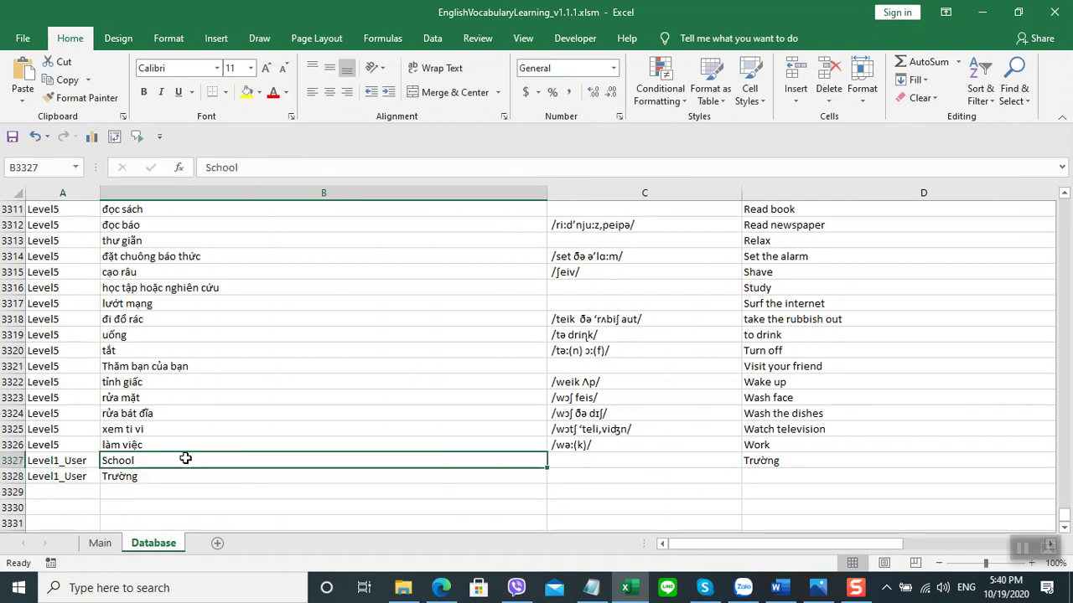
double_click(240, 167)
left_click(515, 444)
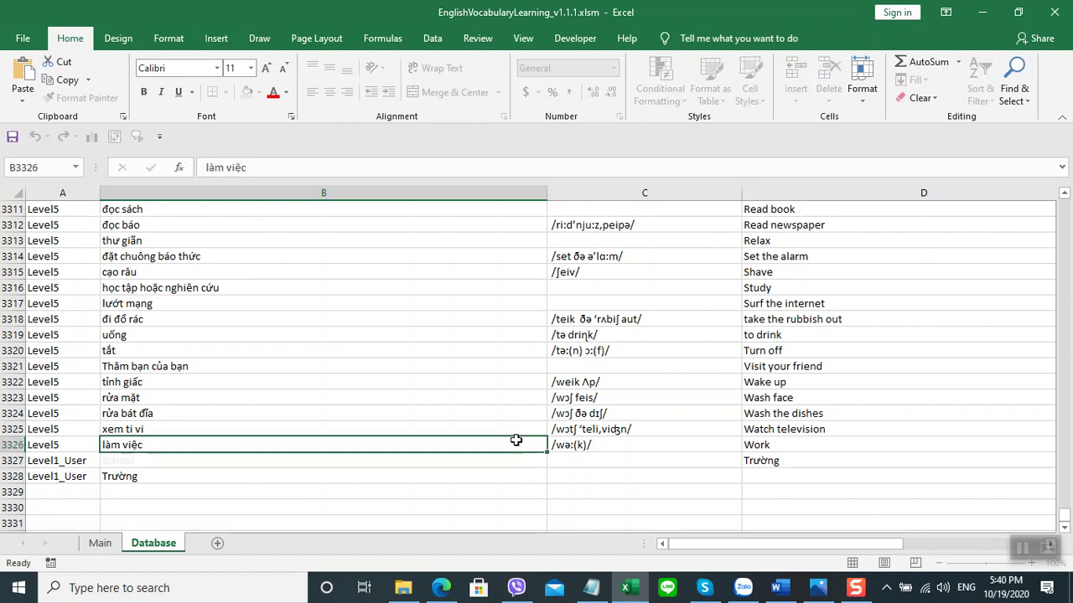
left_click(751, 475)
type("School")
left_click(469, 447)
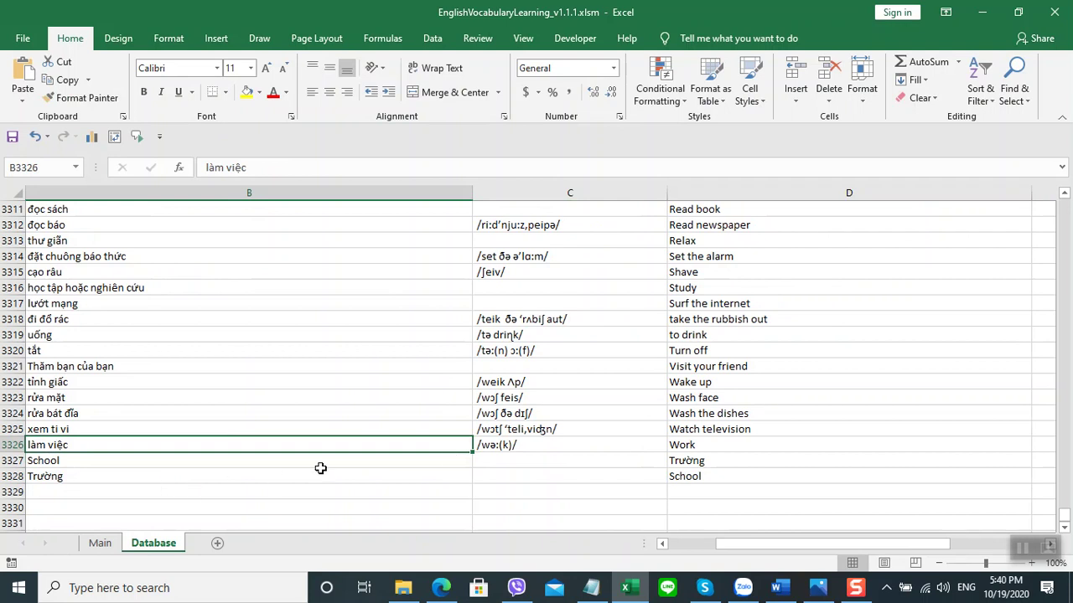
key("ctrl+Home")
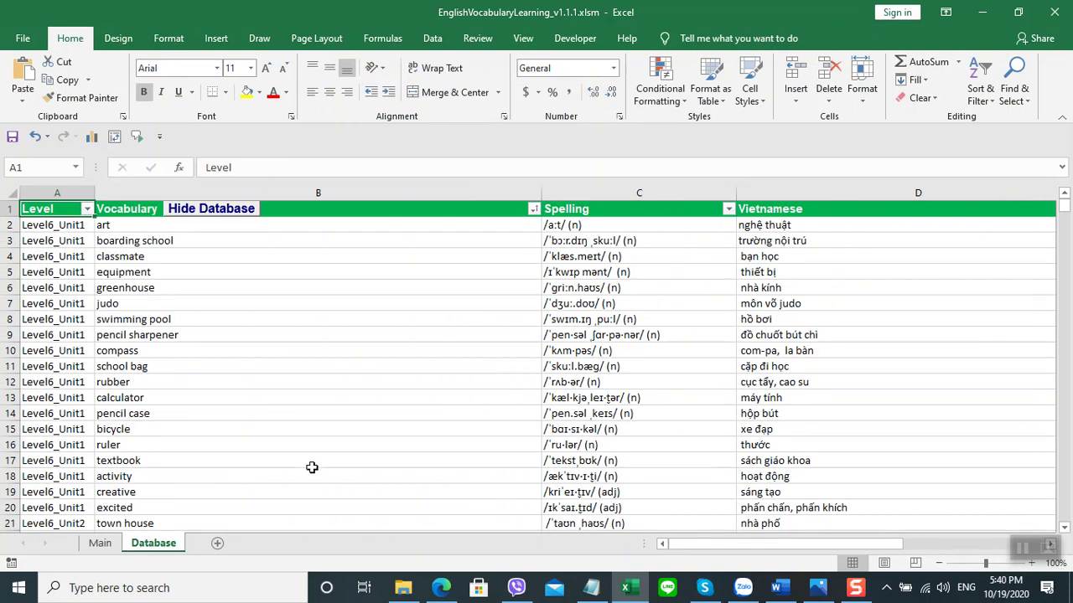
- Hide the Database sheet and play the found word's animated speech and pronunciation
left_click(234, 217)
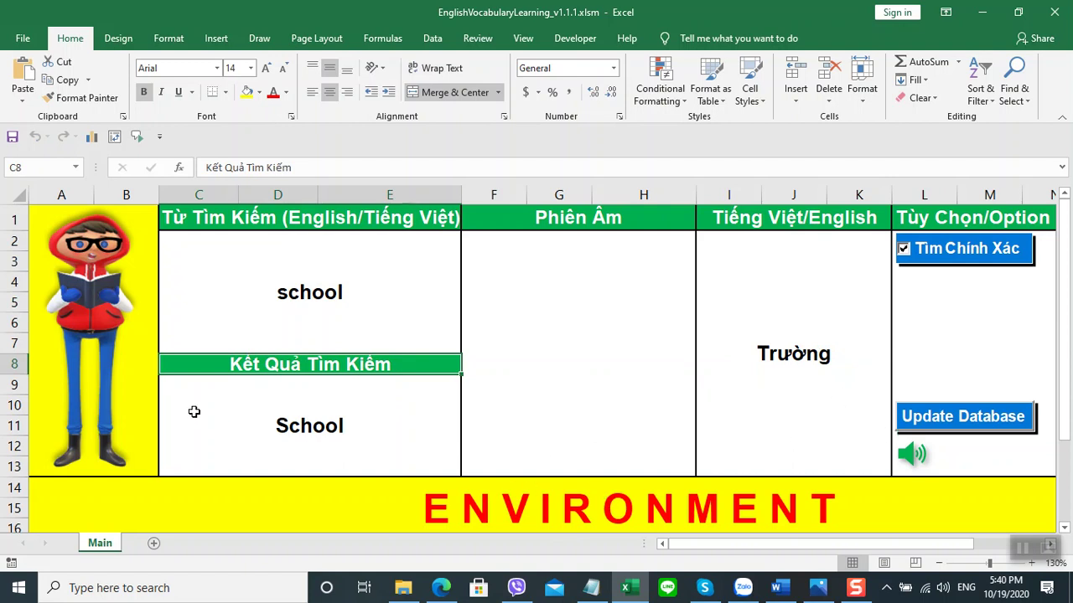
left_click(95, 315)
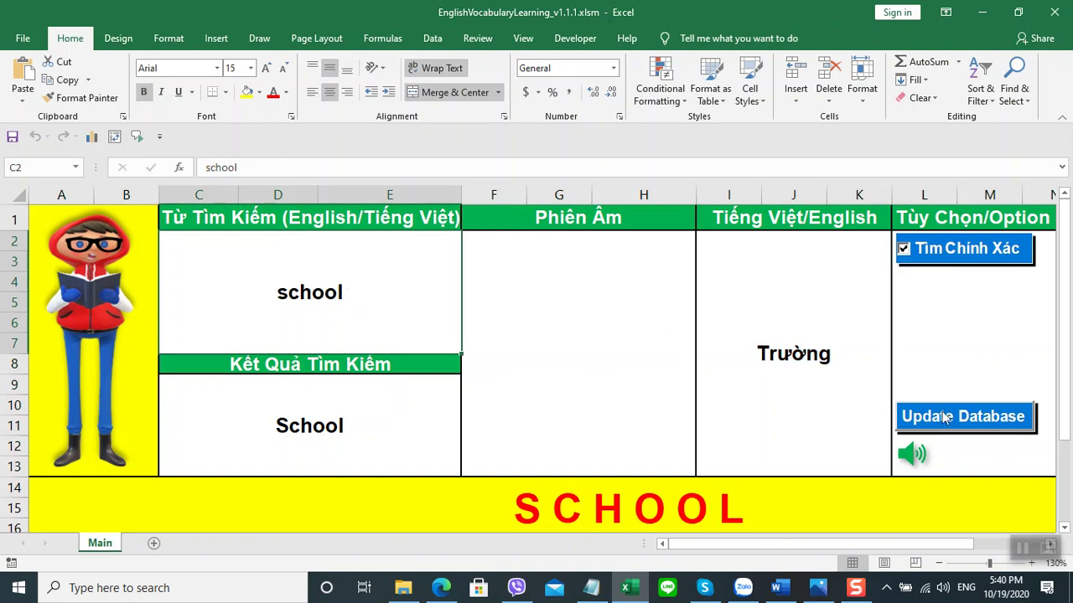
left_click(911, 461)
left_click(911, 462)
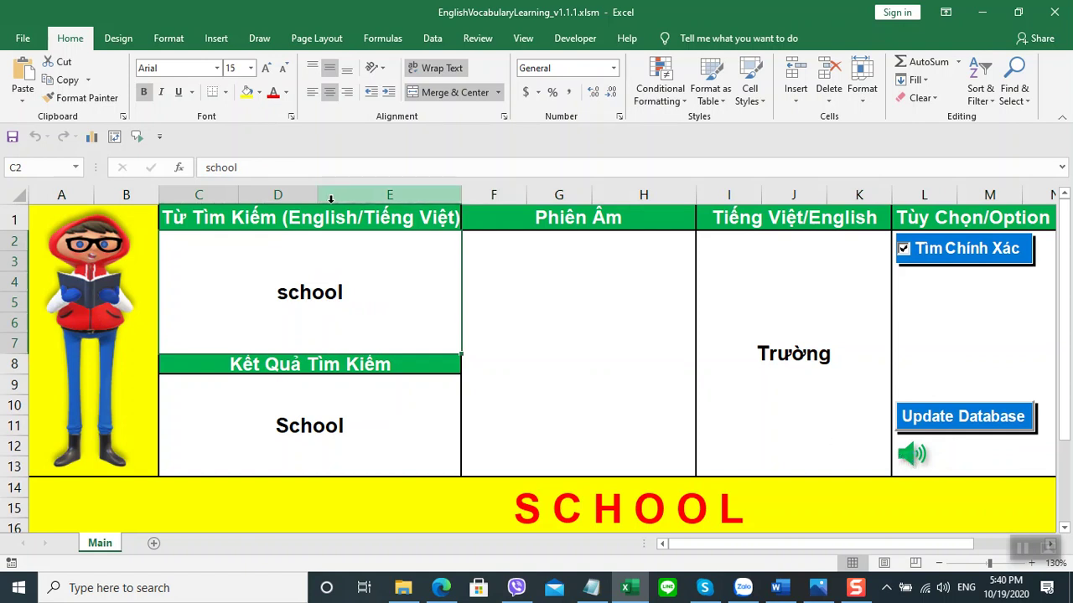
- Re-enter school in the search cell C2 to run the lookup again
double_click(369, 295)
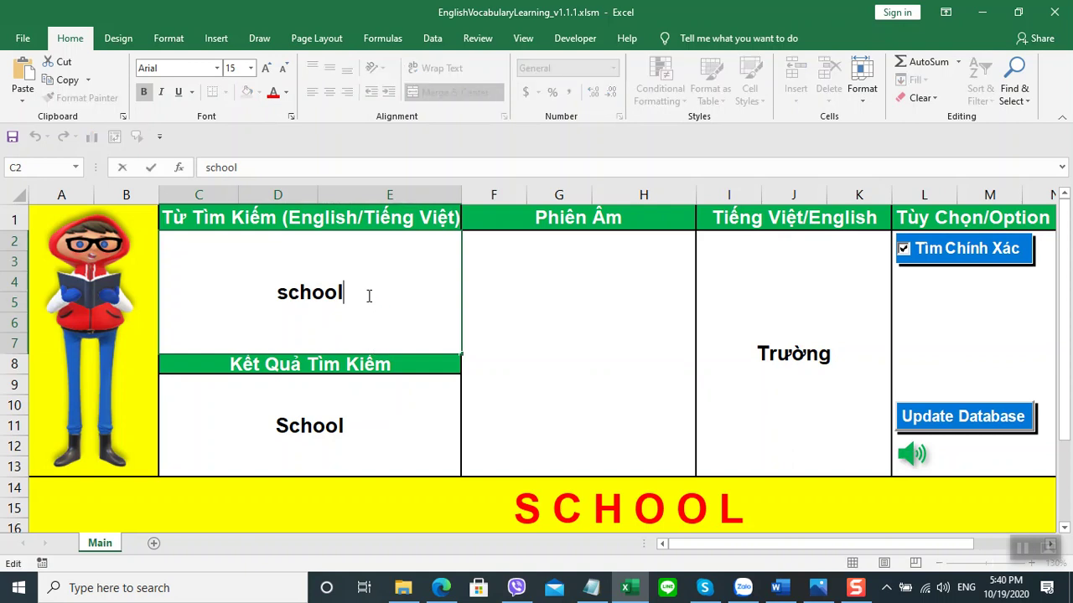
double_click(369, 295)
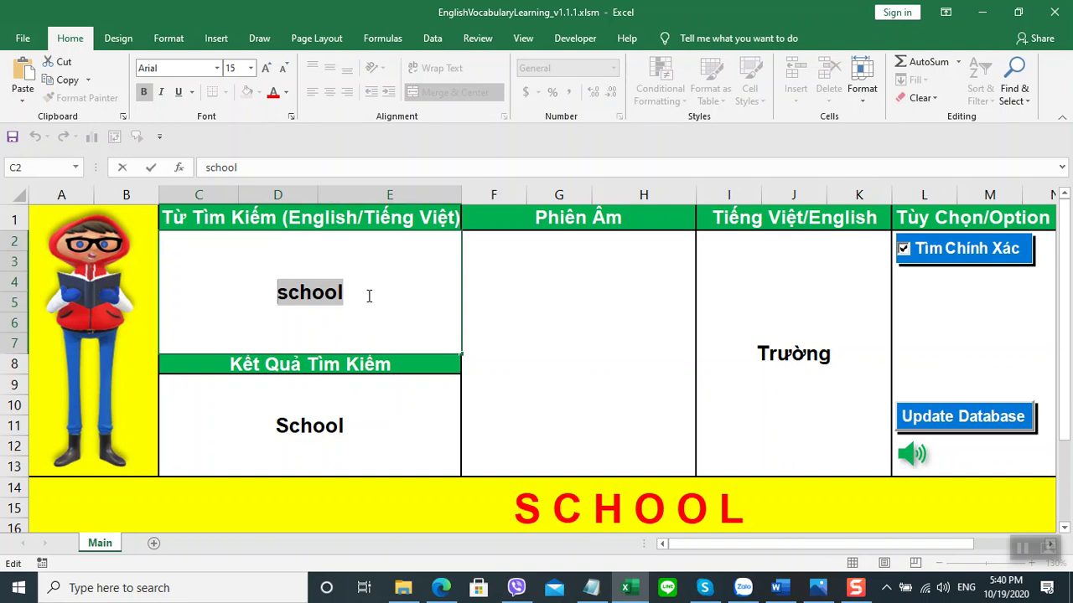
key("BackSpace")
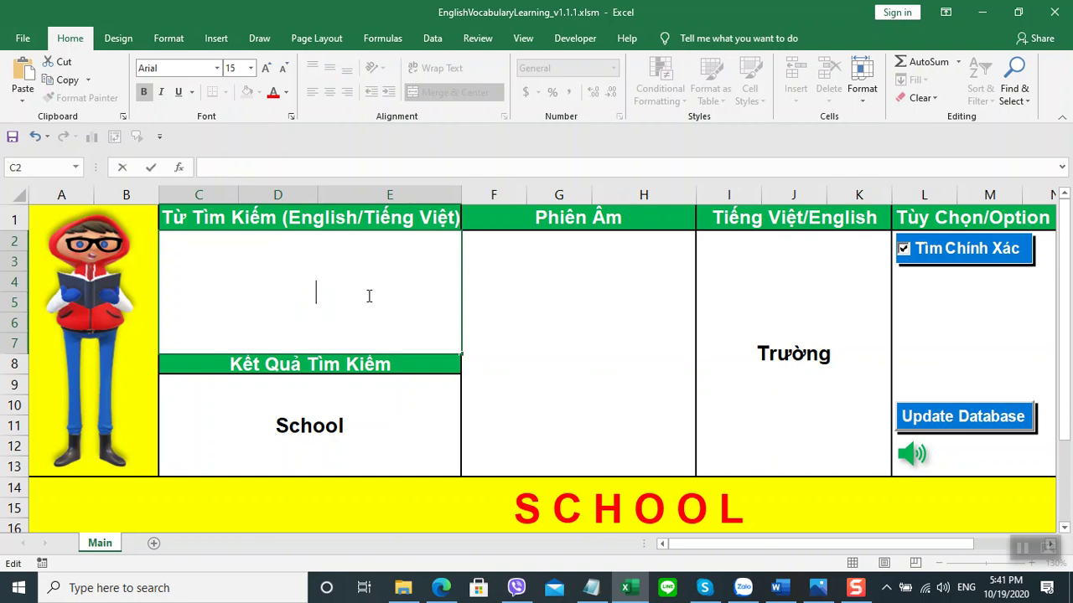
type("school")
key("Return")
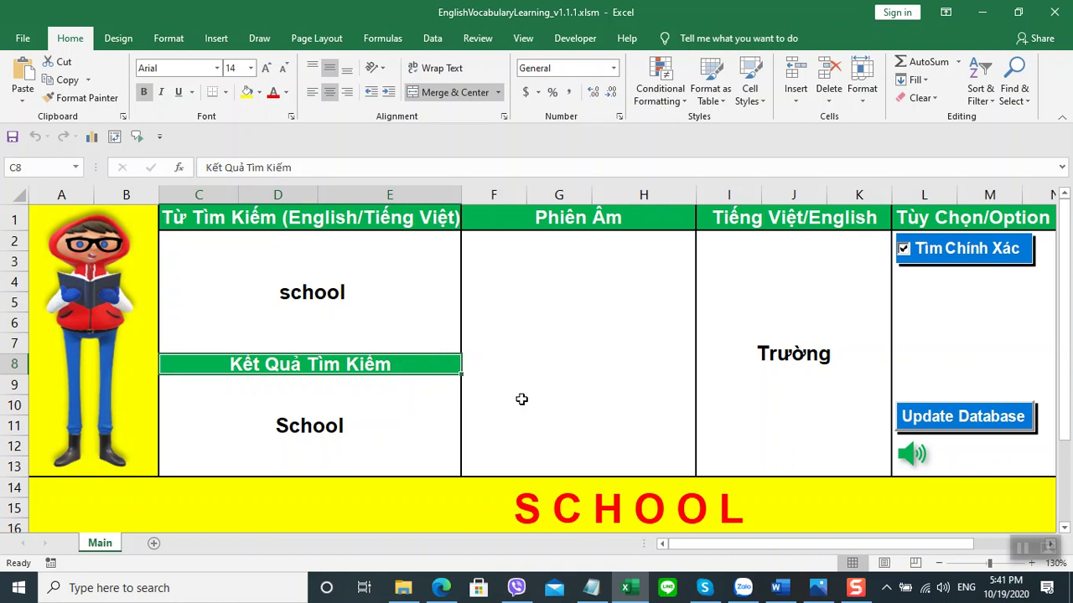
- Turn on Design Mode on the Developer tab and open the Visual Basic editor
left_click(578, 38)
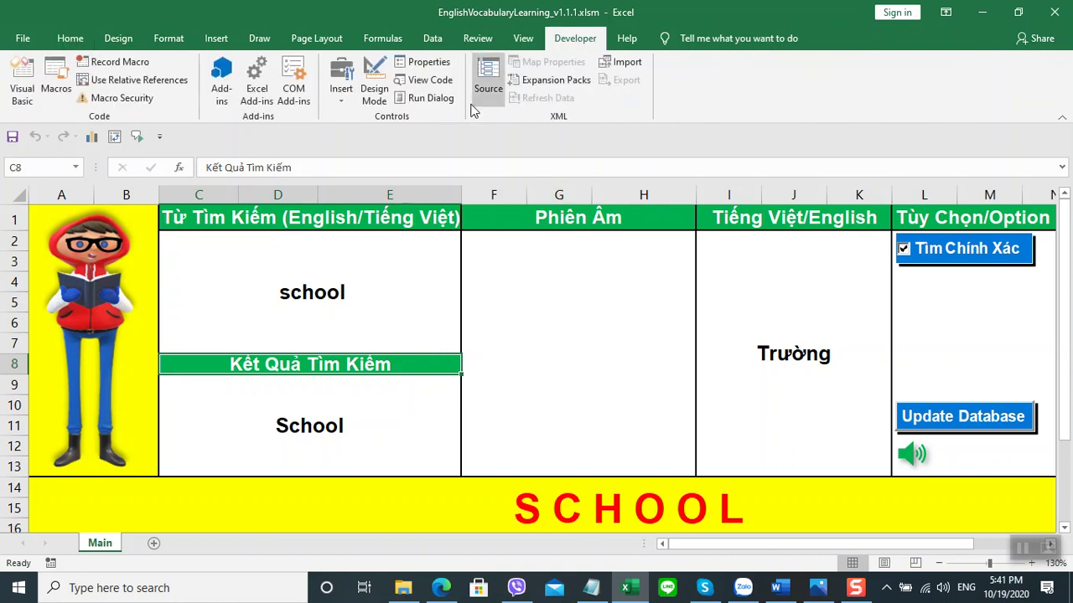
left_click(375, 99)
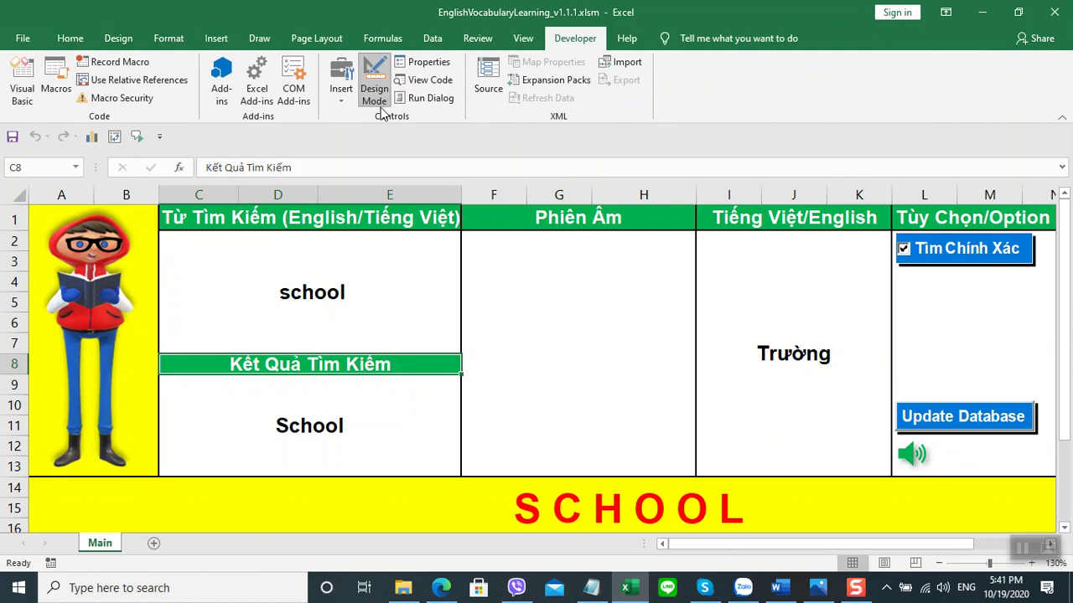
left_click(25, 90)
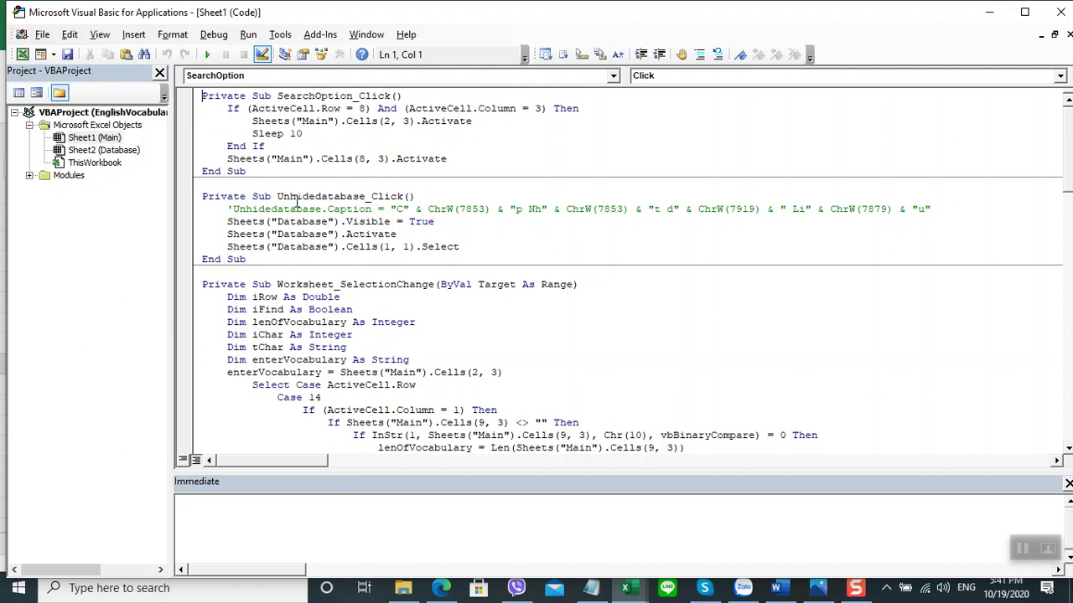
scroll(335, 149, "down", 5)
scroll(341, 151, "up", 2)
scroll(341, 151, "down", 2)
scroll(341, 151, "down", 7)
scroll(341, 152, "down", 6)
scroll(341, 152, "down", 8)
scroll(342, 154, "down", 1)
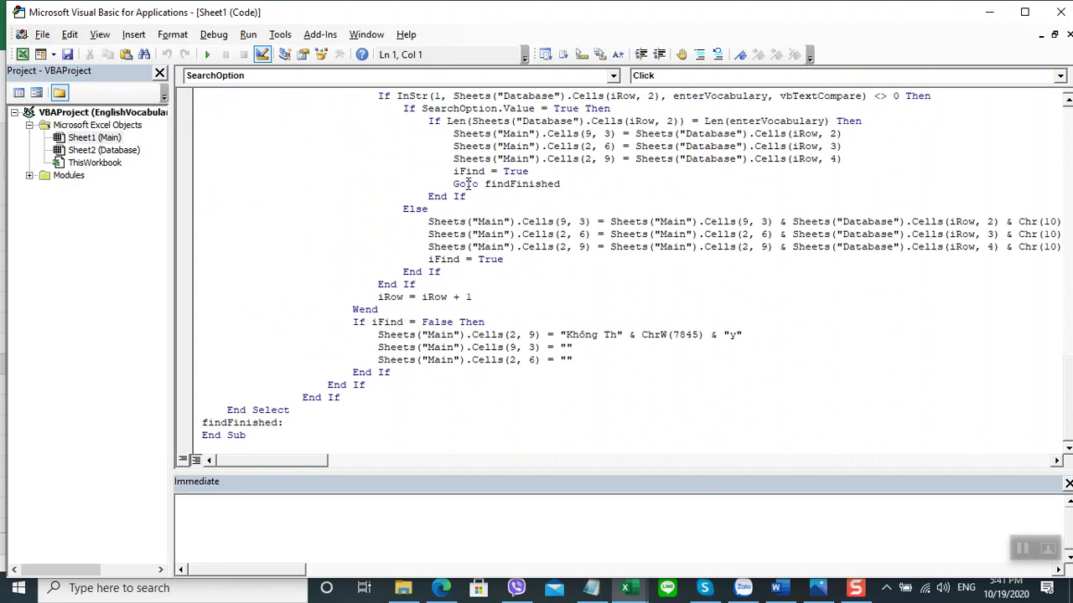
scroll(335, 196, "up", 1)
scroll(193, 236, "up", 1)
- Open Module1's code from the project's modules, ending back in the VBA editor
left_click(30, 176)
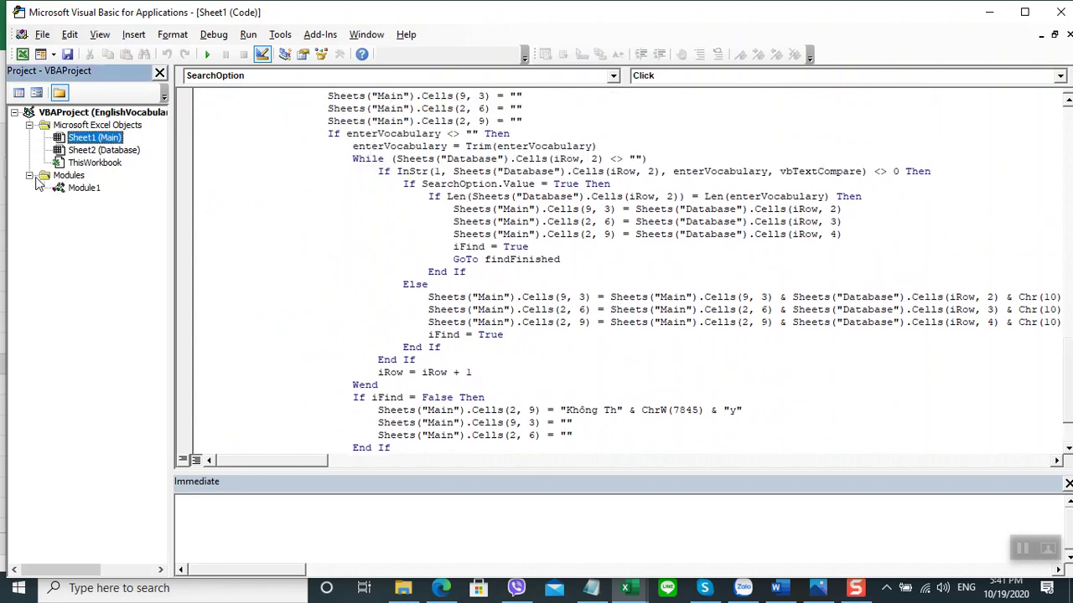
double_click(82, 188)
scroll(459, 241, "up", 1)
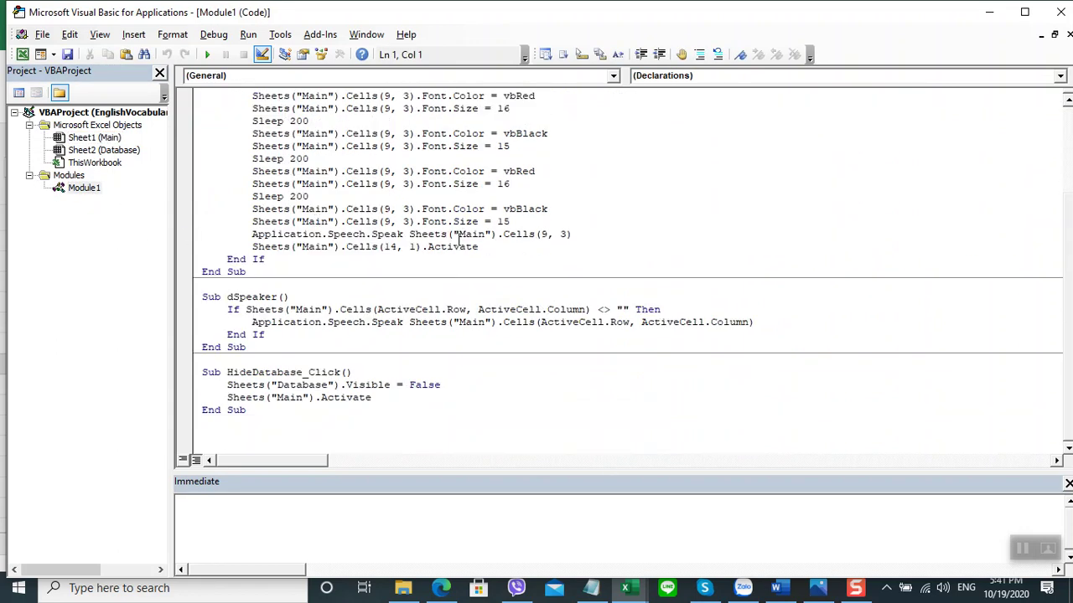
scroll(458, 241, "up", 2)
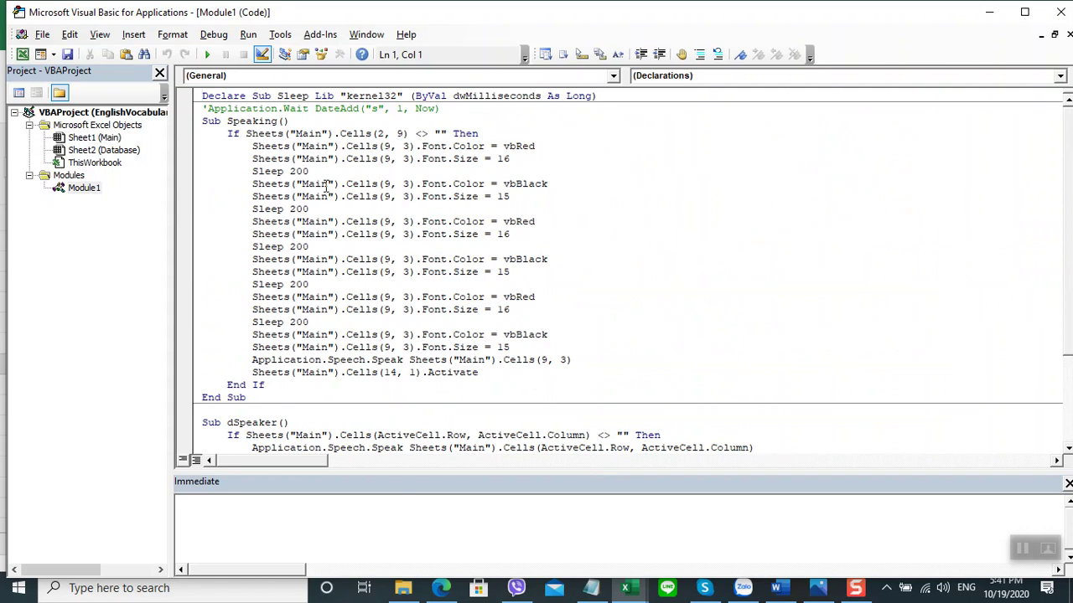
key("alt+F11")
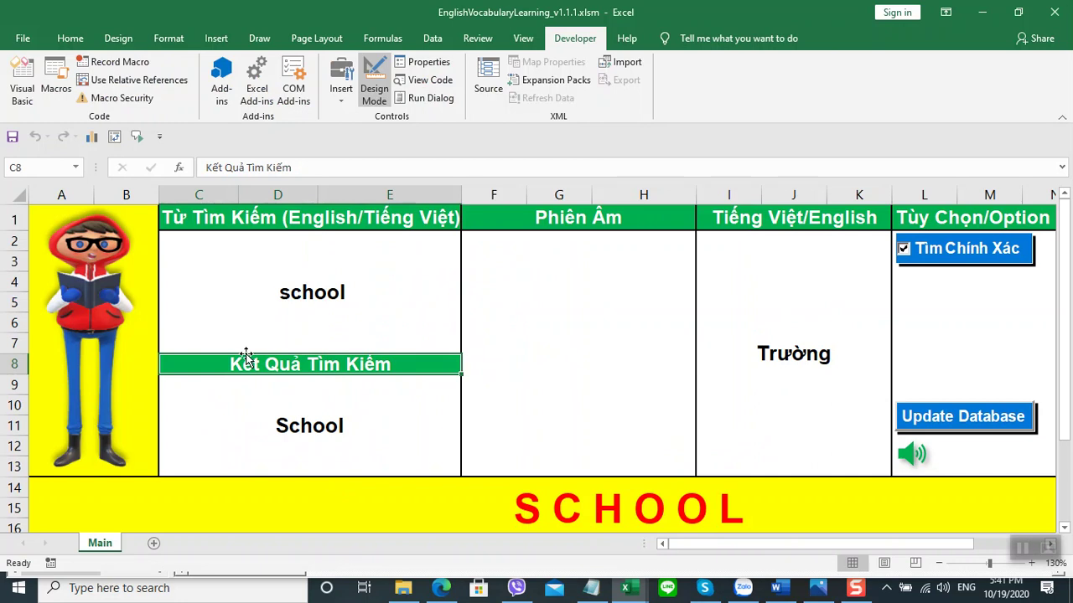
key("alt+Tab")
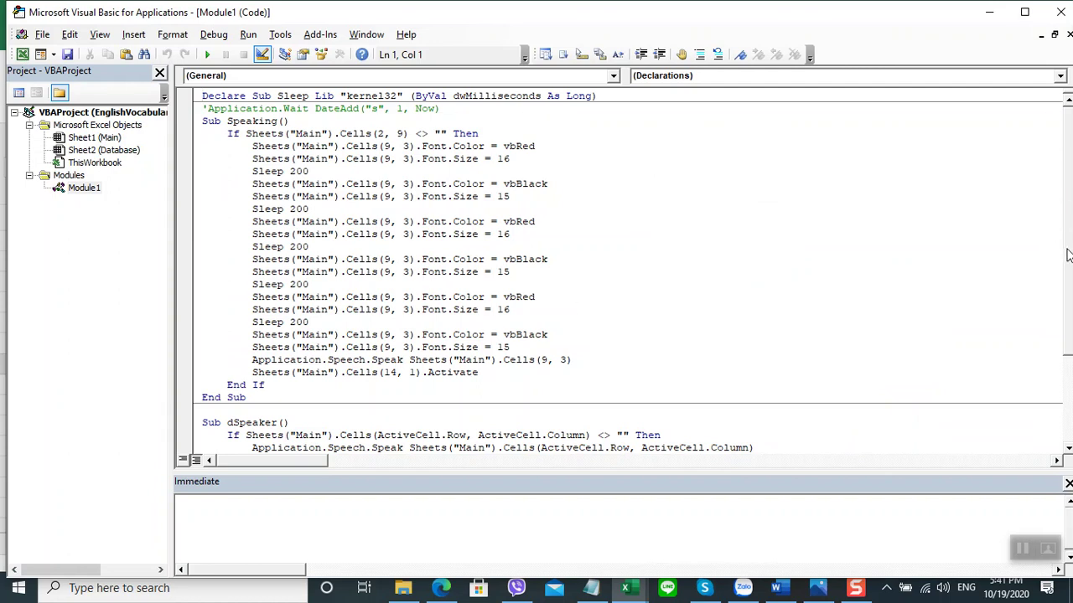
- Highlight dSpeaker's speech call and a Sleep 200 pause line in the Speaking macro
scroll(935, 352, "down", 3)
left_click_drag(253, 323, 453, 323)
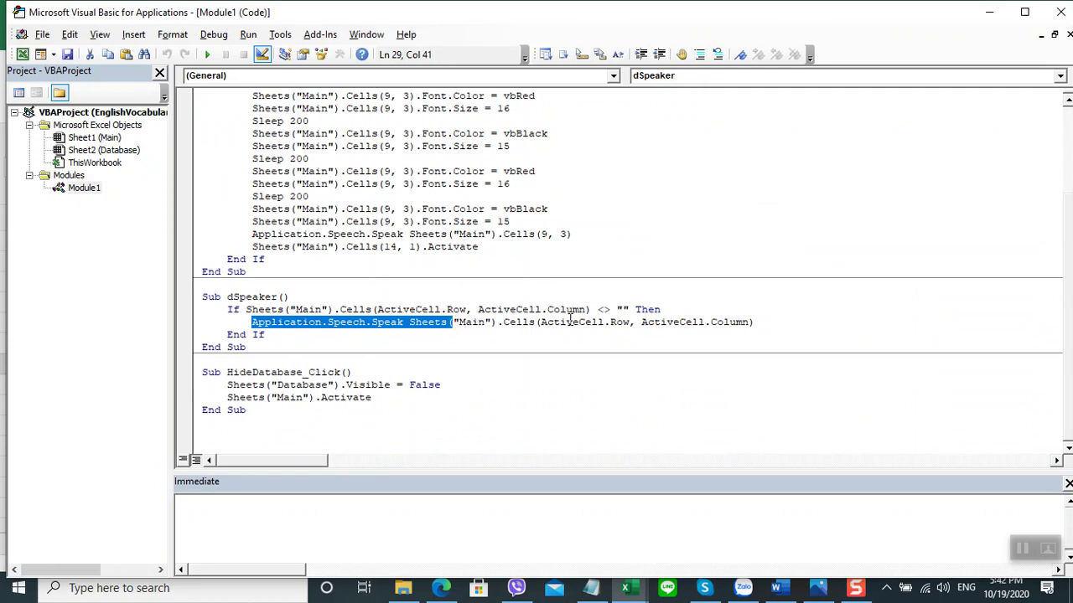
left_click(322, 196)
left_click(248, 196, "shift")
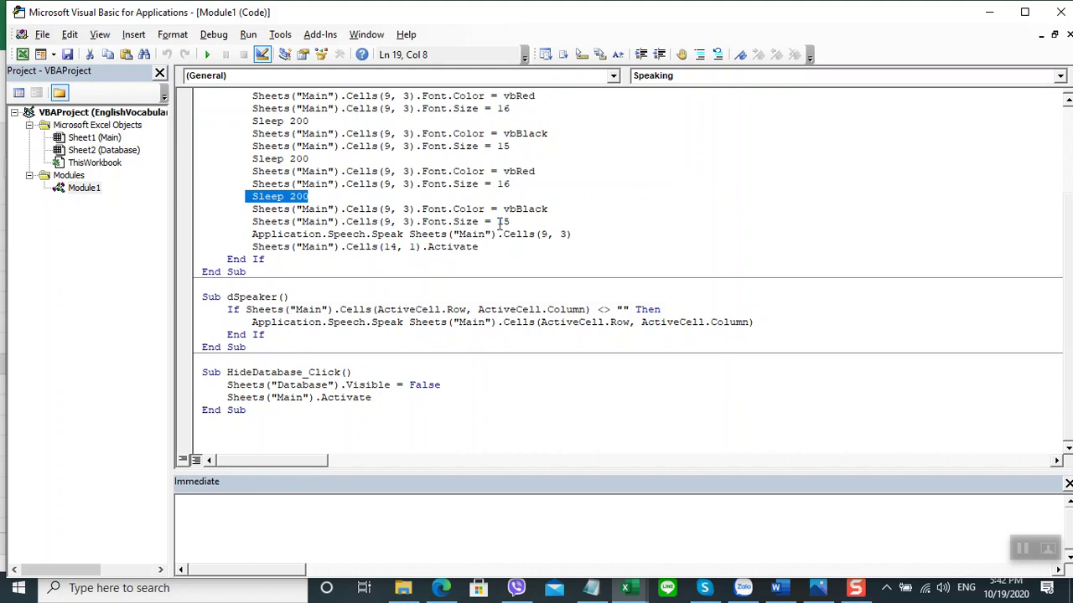
scroll(331, 223, "up", 2)
scroll(331, 223, "up", 1)
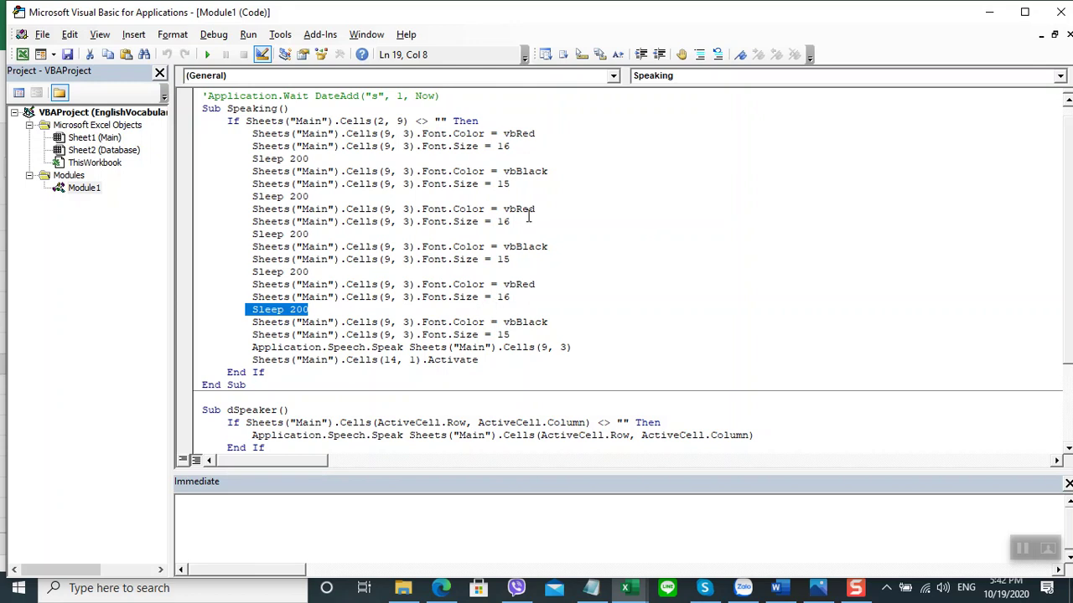
- Compare the font-reset-to-black line with the worksheet, then return to the Main sheet
key("alt+F11")
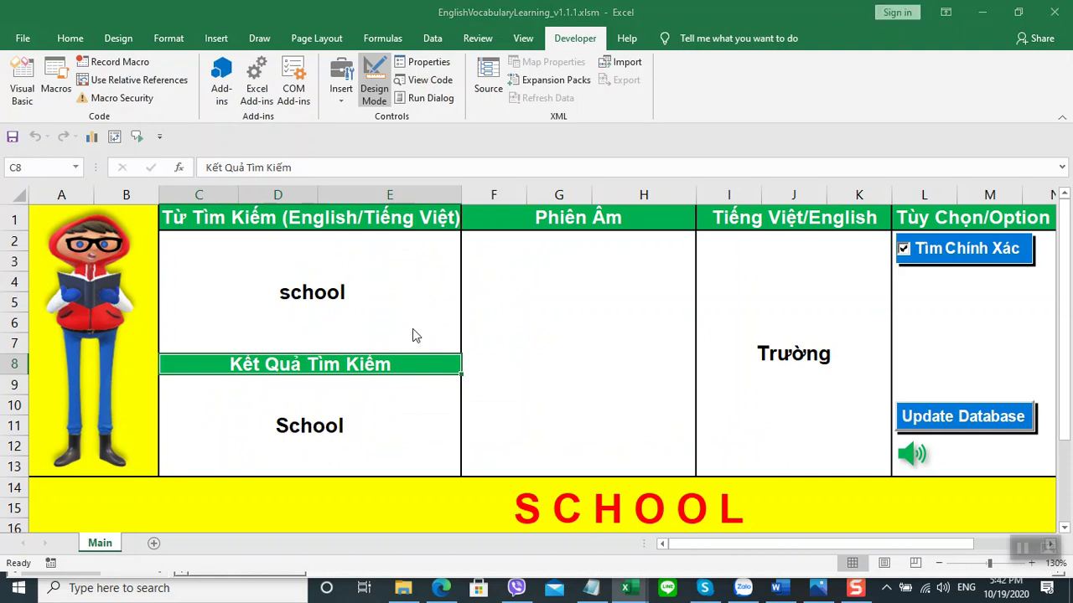
key("alt+F11")
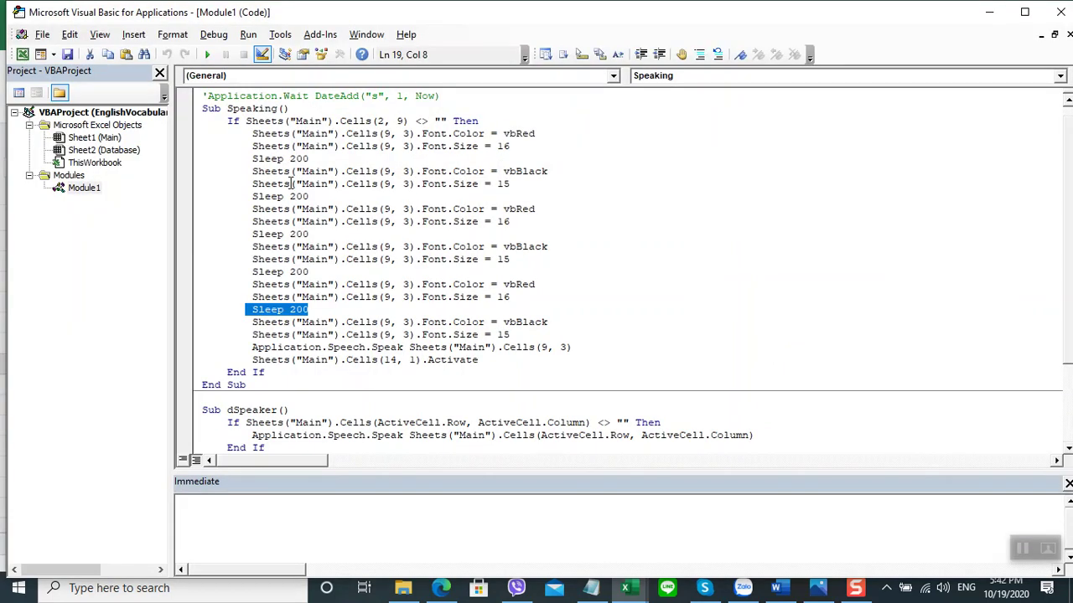
left_click_drag(425, 172, 572, 177)
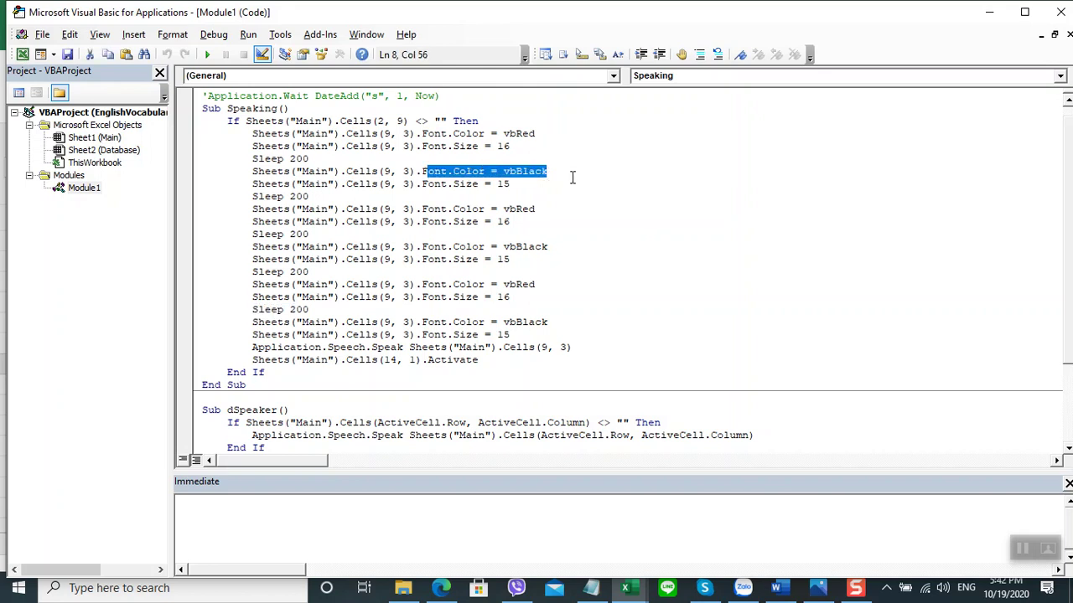
key("alt+F11")
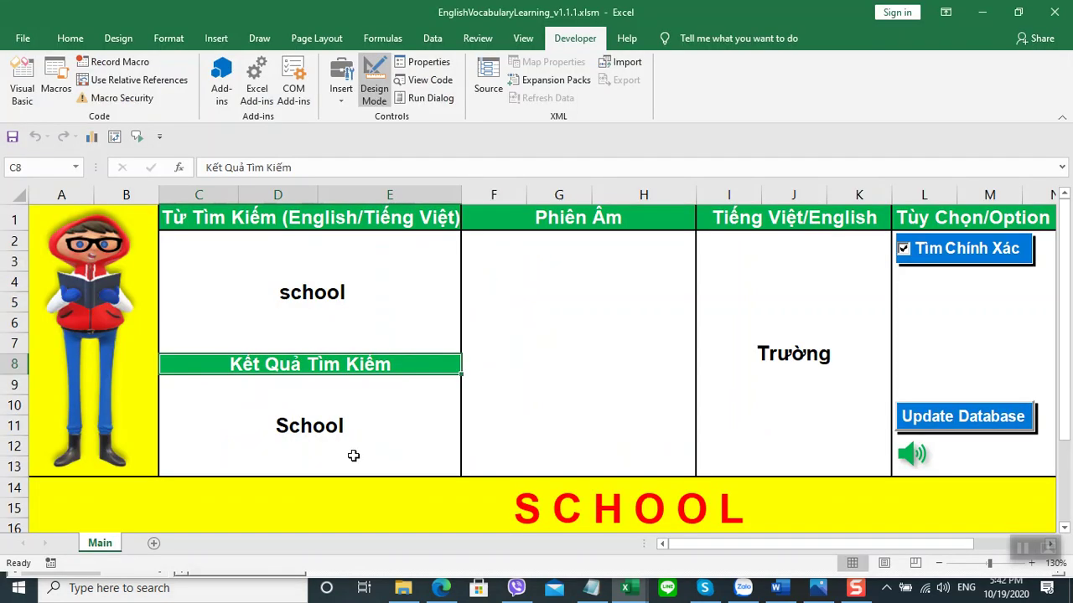
key("alt+F11")
left_click(367, 159)
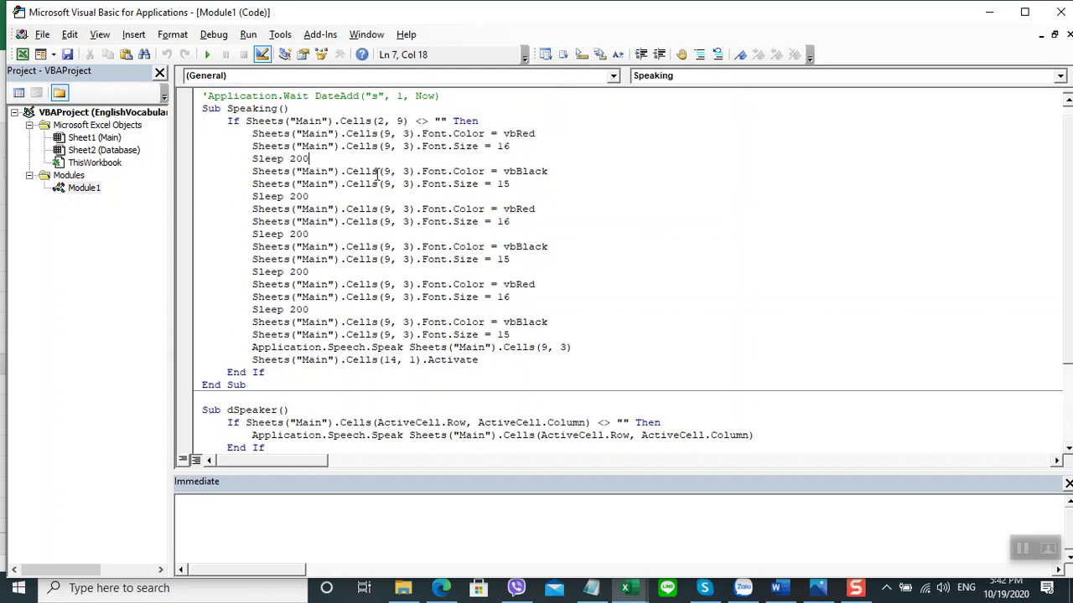
key("alt+F11")
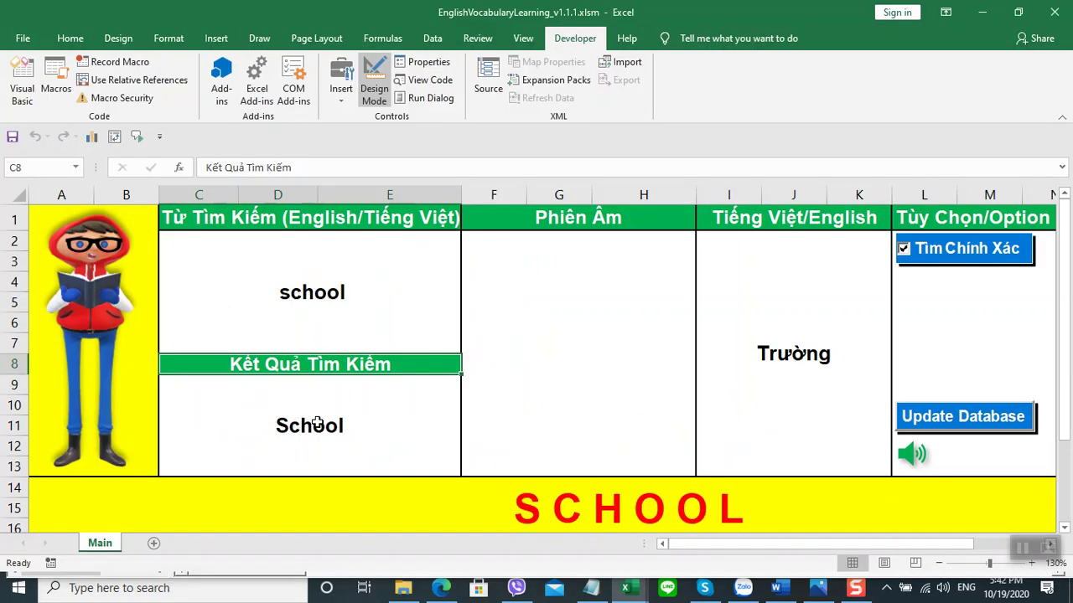
right_click(101, 325)
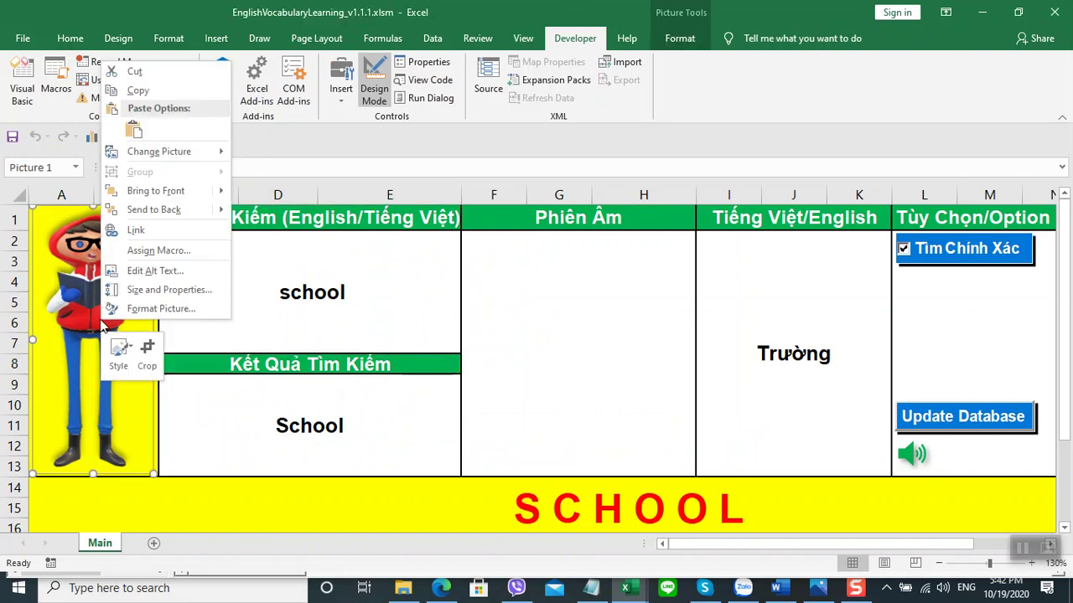
left_click(157, 254)
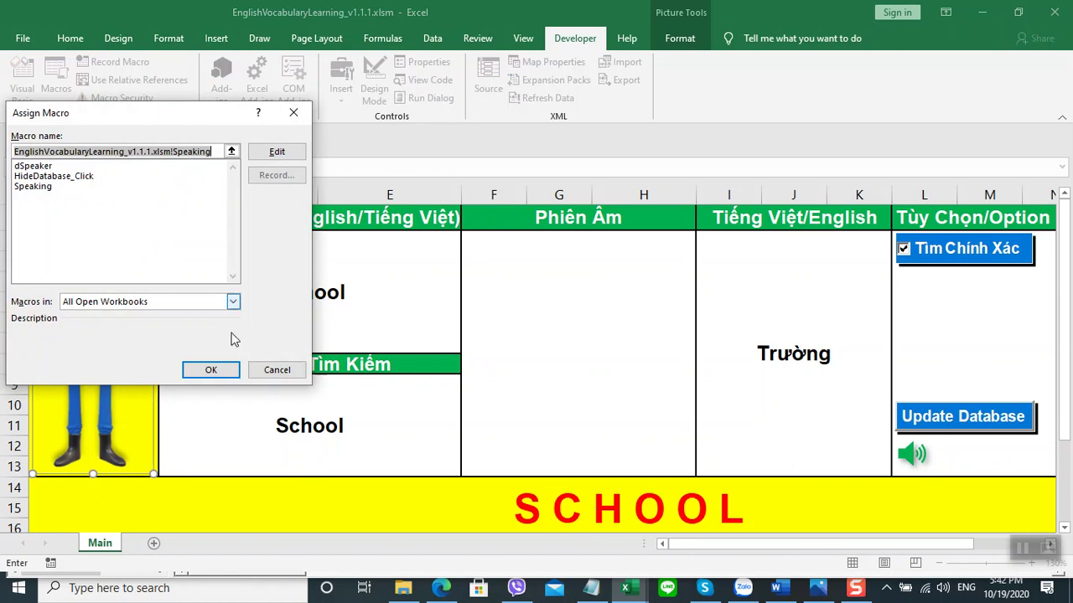
left_click(277, 370)
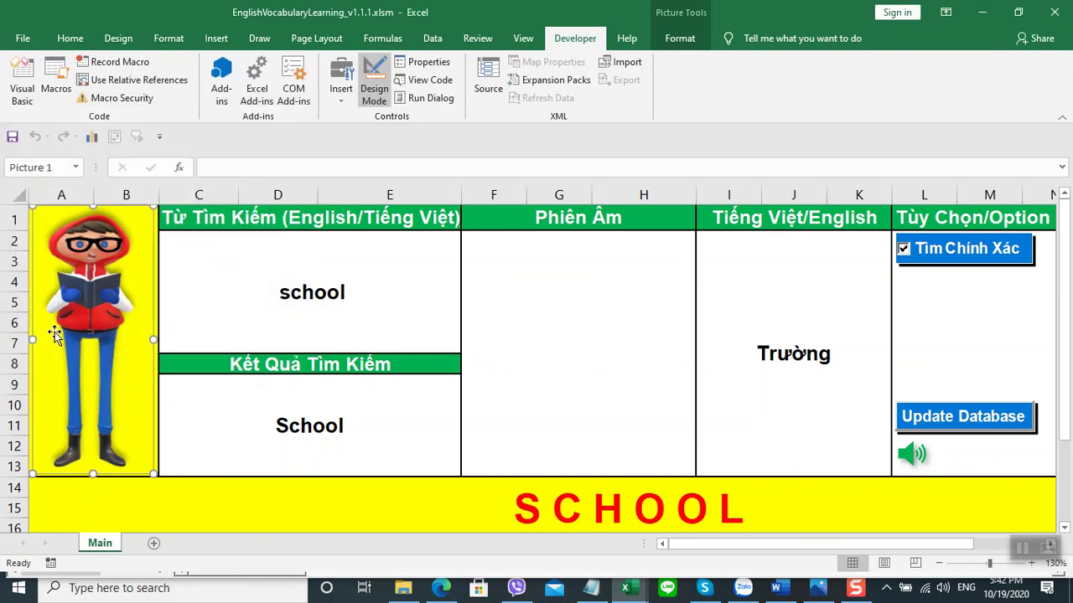
left_click(203, 508)
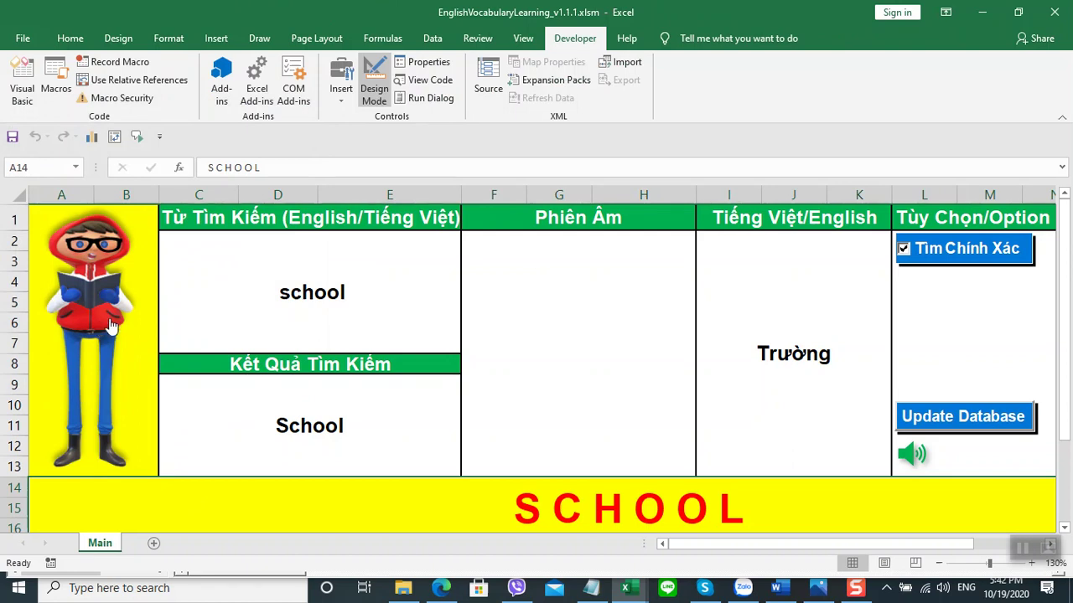
right_click(919, 465)
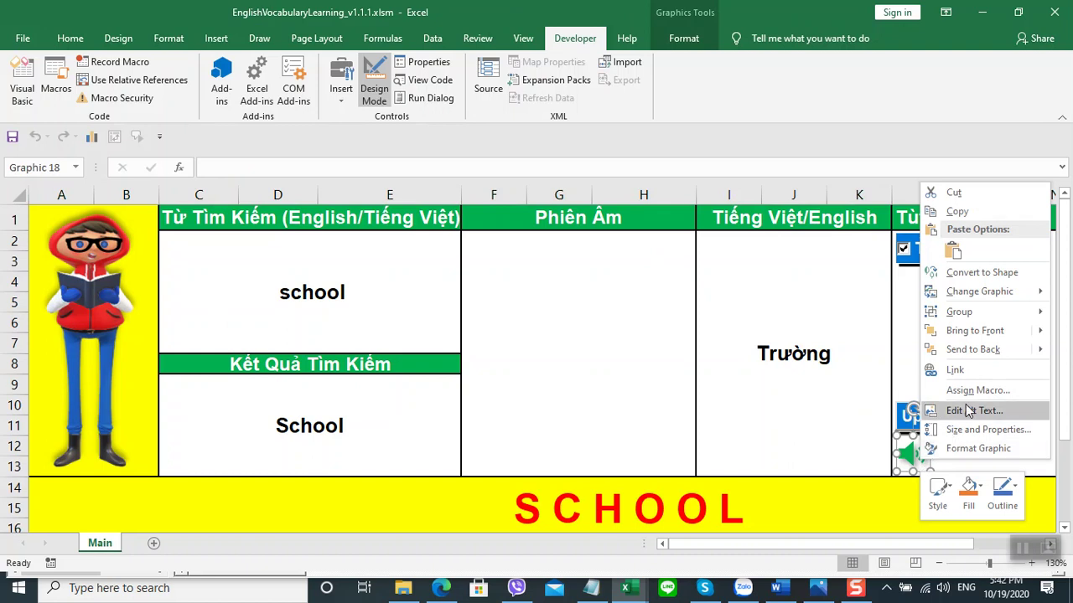
left_click(972, 391)
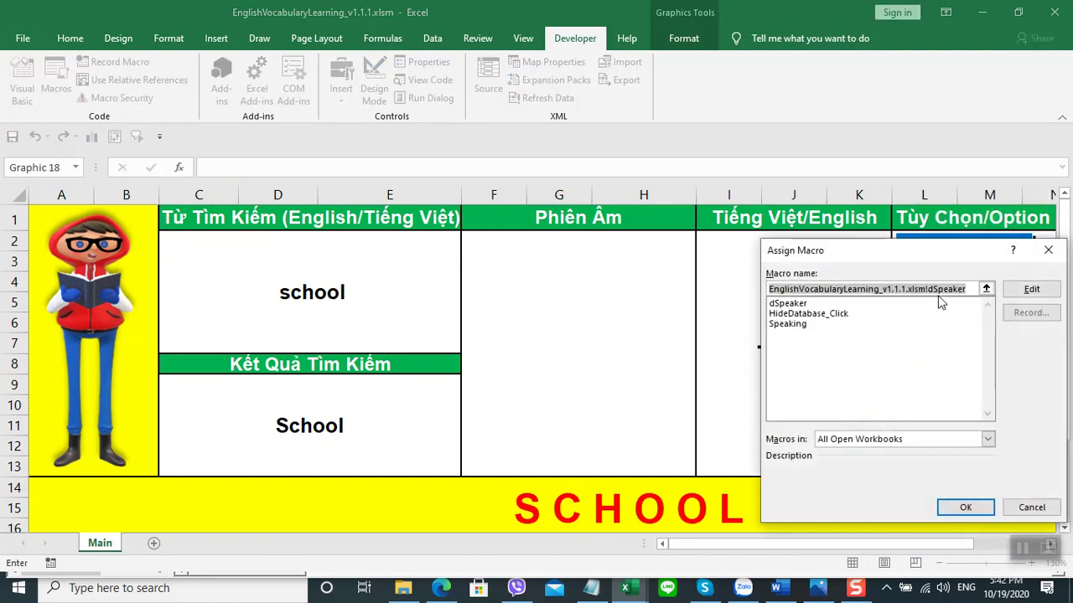
left_click(1048, 249)
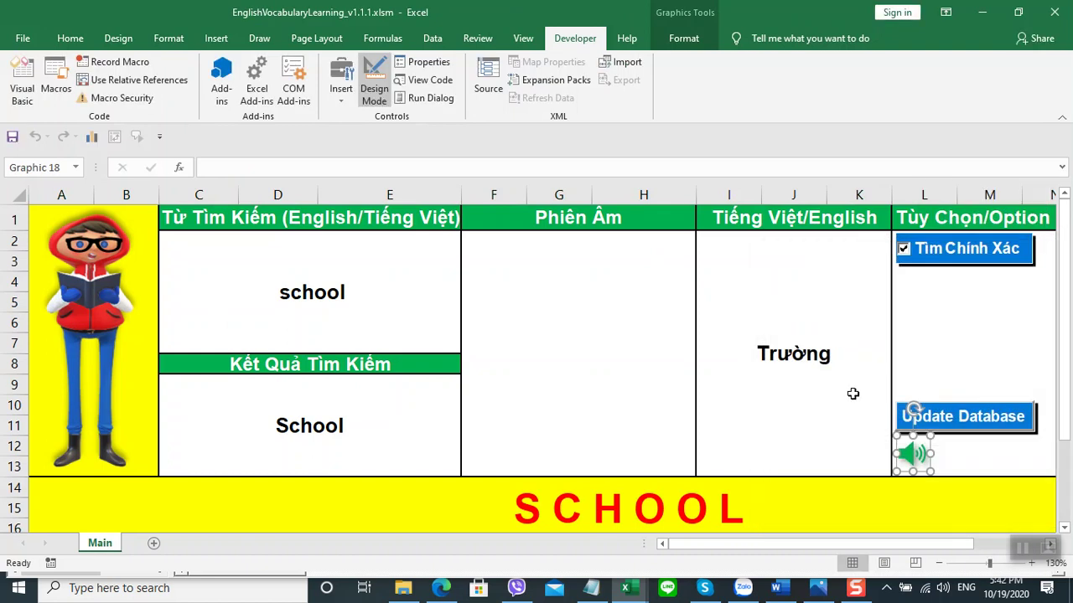
left_click(590, 401)
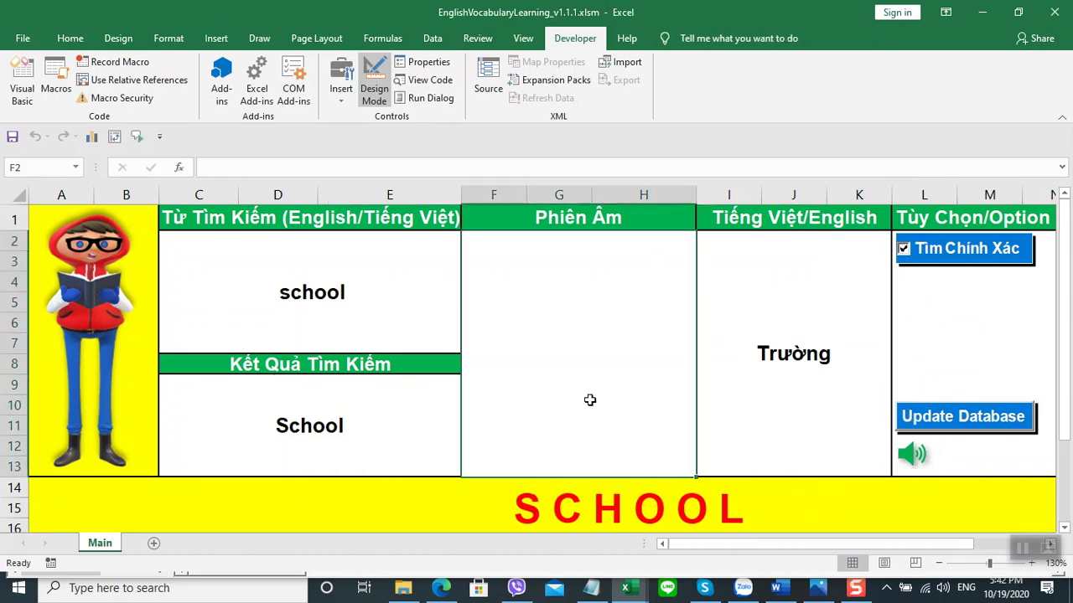
key("alt+F11")
scroll(586, 367, "down", 1)
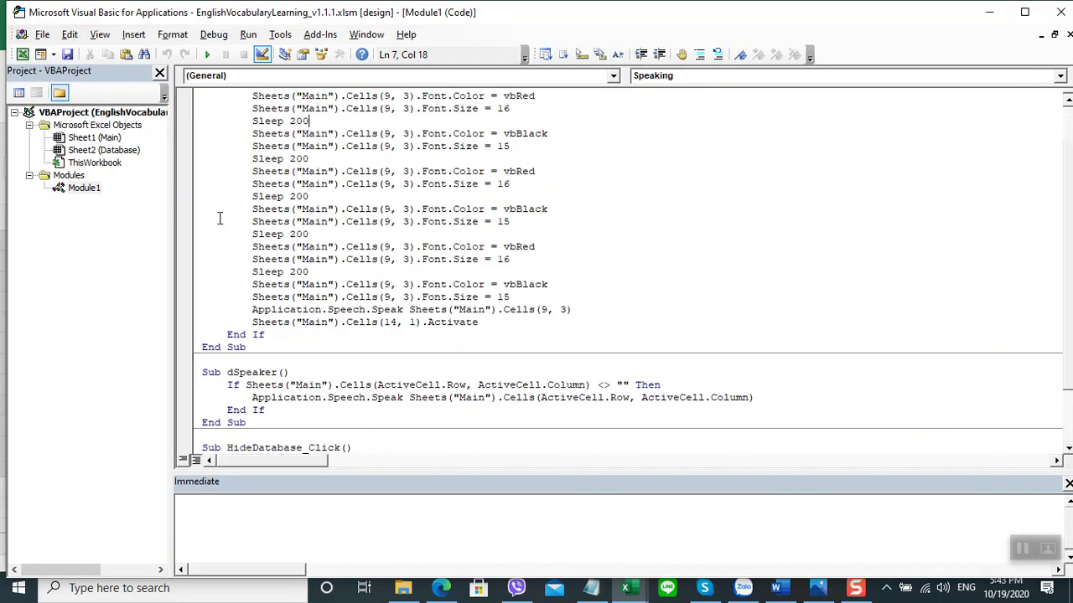
double_click(96, 139)
scroll(466, 243, "up", 7)
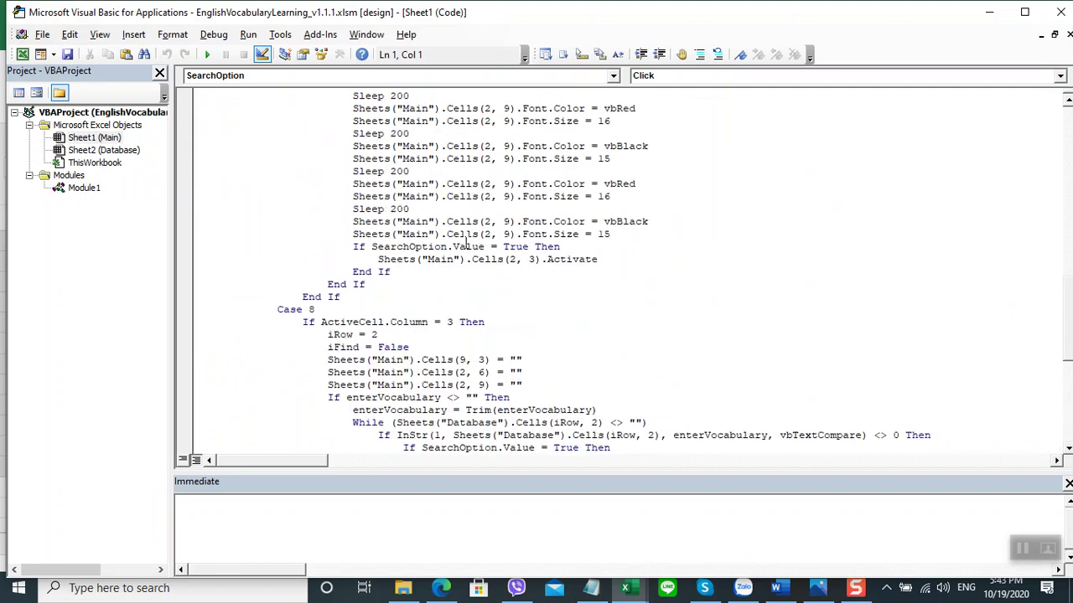
scroll(466, 243, "up", 8)
scroll(466, 243, "up", 10)
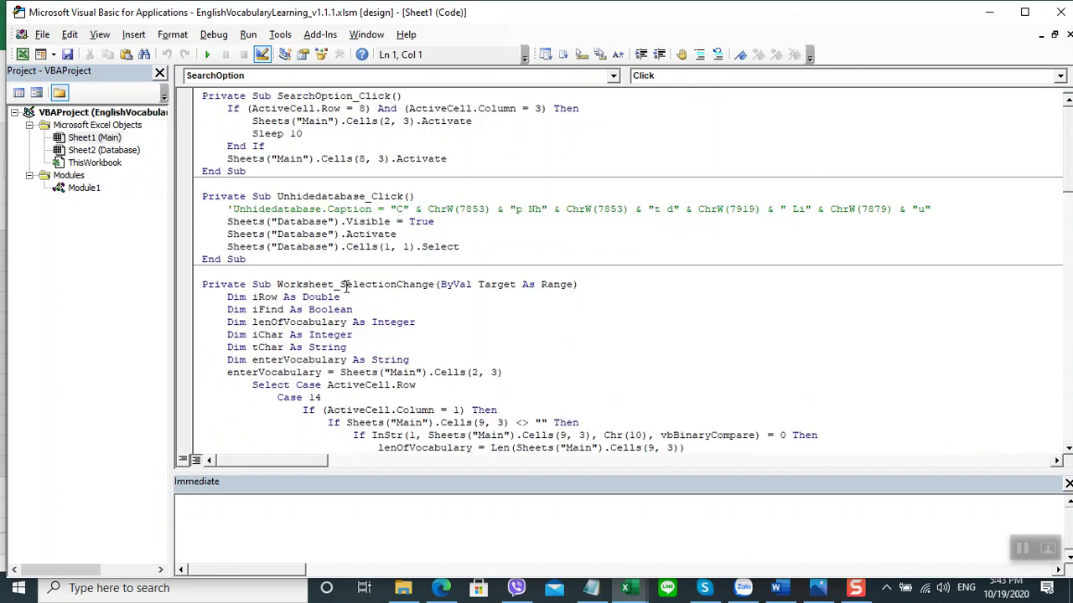
scroll(421, 308, "down", 1)
scroll(421, 309, "down", 3)
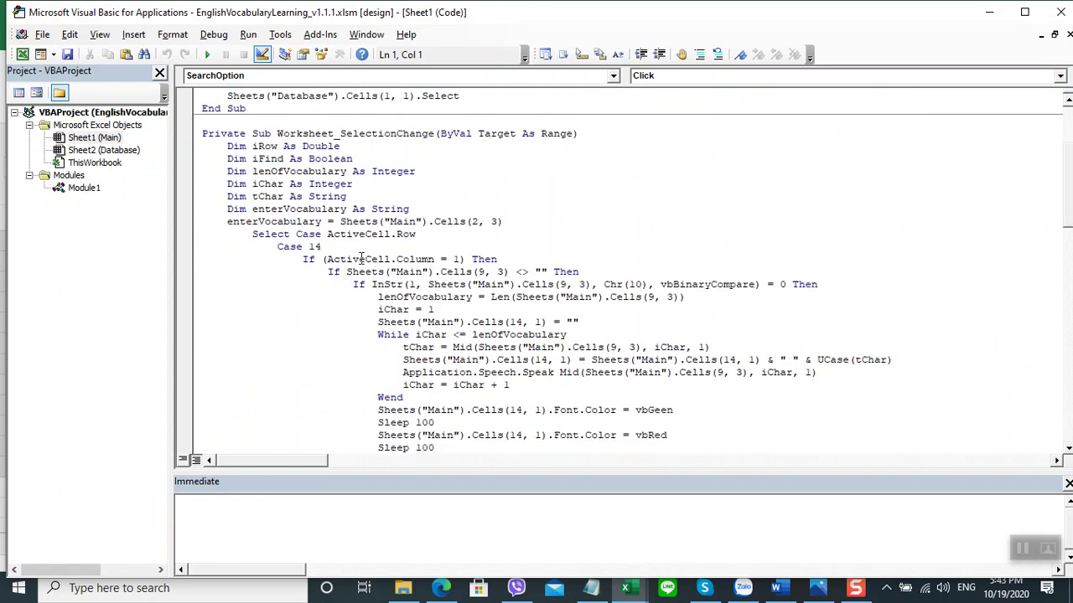
key("alt+F11")
left_click(352, 301)
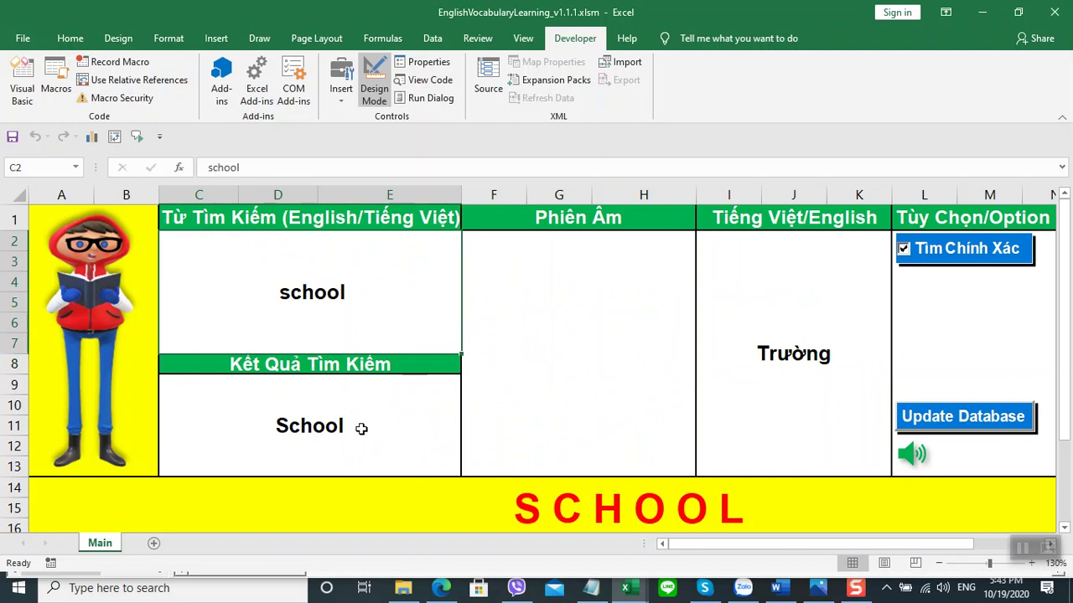
key("alt+F11")
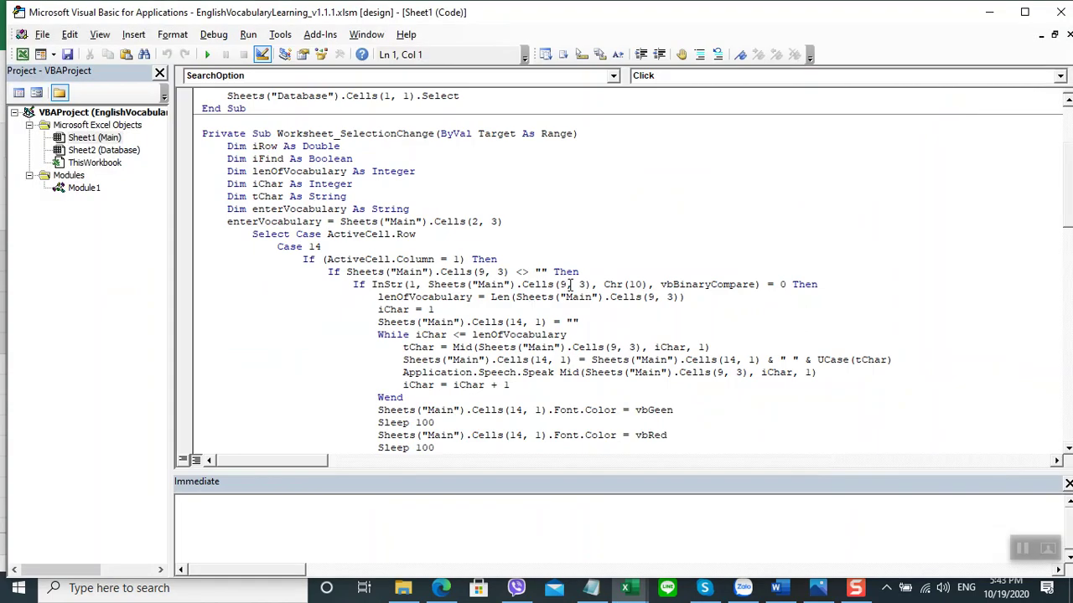
scroll(568, 285, "down", 4)
scroll(568, 287, "down", 7)
scroll(568, 288, "down", 8)
scroll(569, 291, "down", 5)
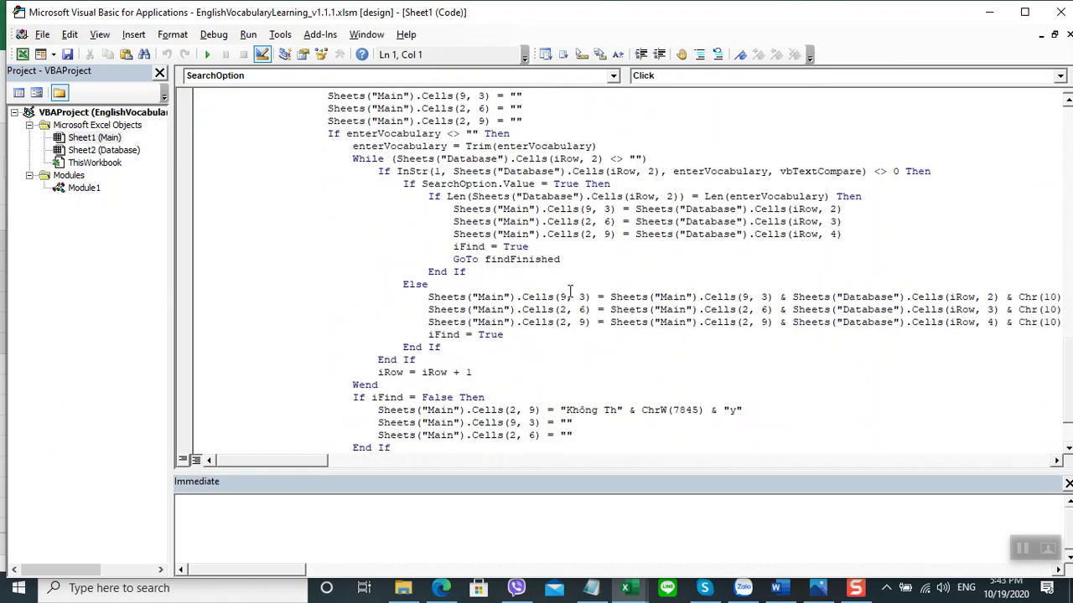
scroll(569, 292, "down", 2)
mouse_move(299, 462)
left_mouse_down()
mouse_move(413, 463)
mouse_move(250, 467)
left_mouse_up()
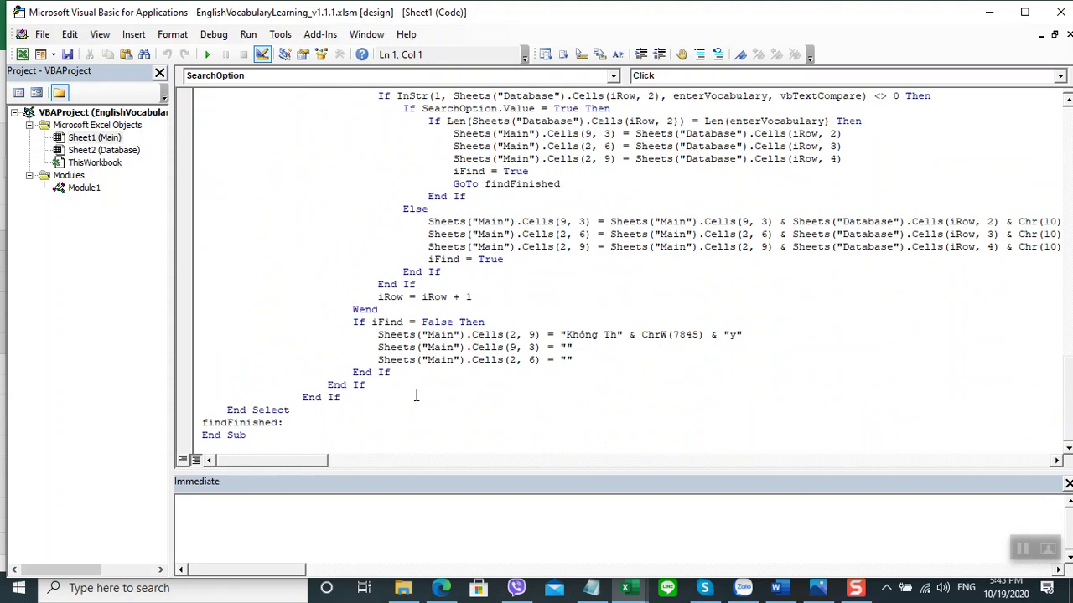
key("alt+F11")
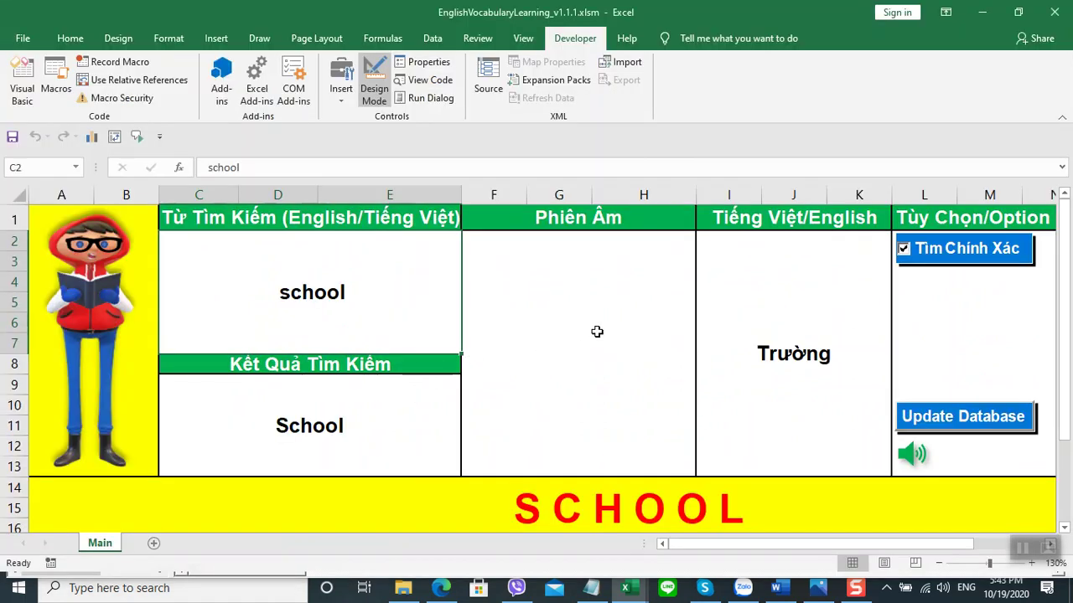